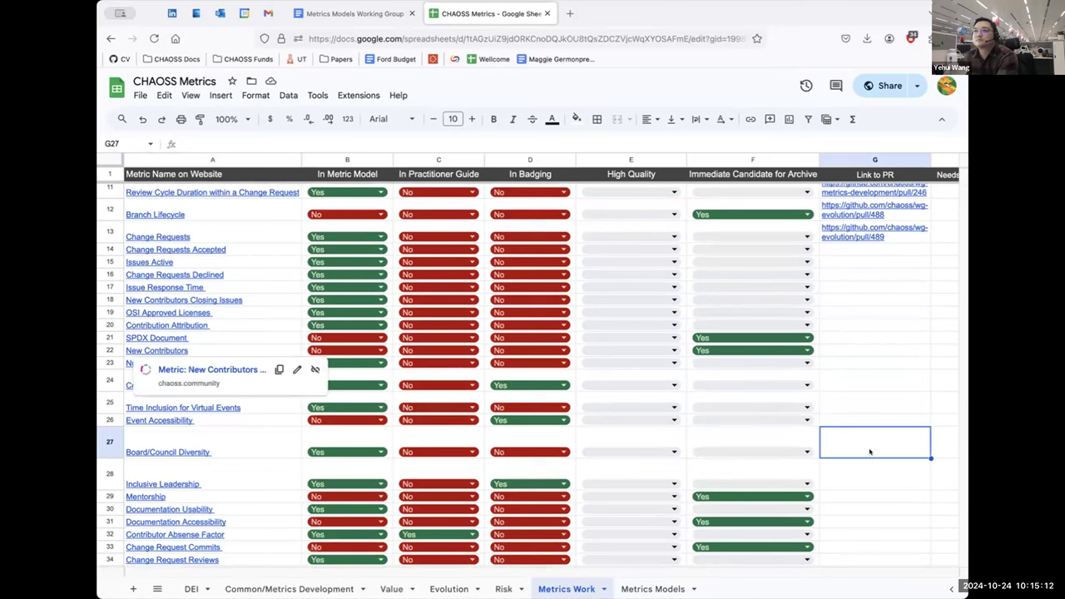
{"action": "left_click", "coordinate": [863, 419]}
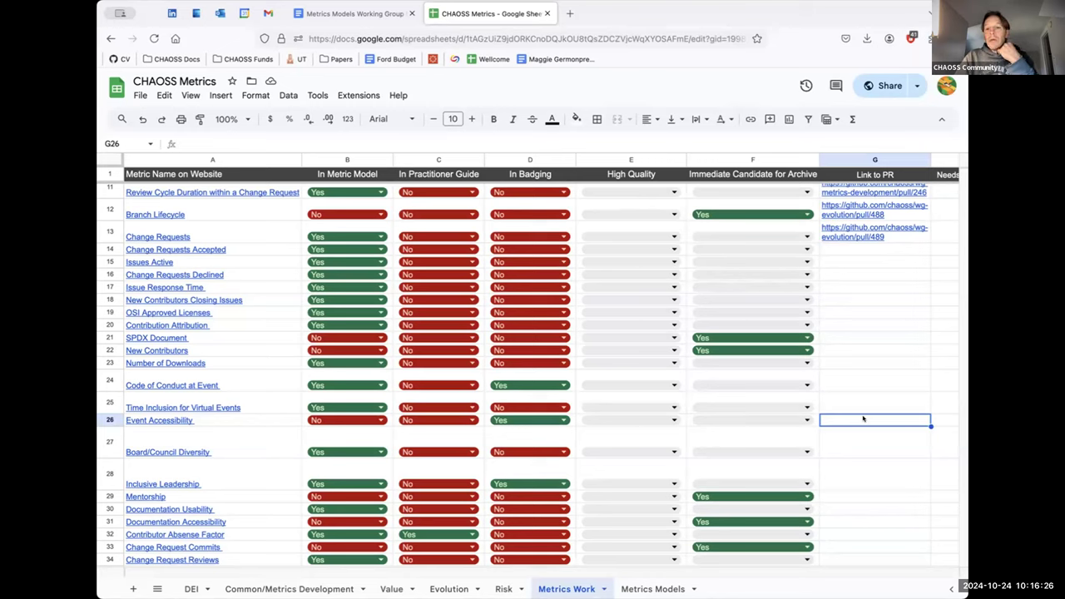
{"action": "left_click", "coordinate": [844, 349]}
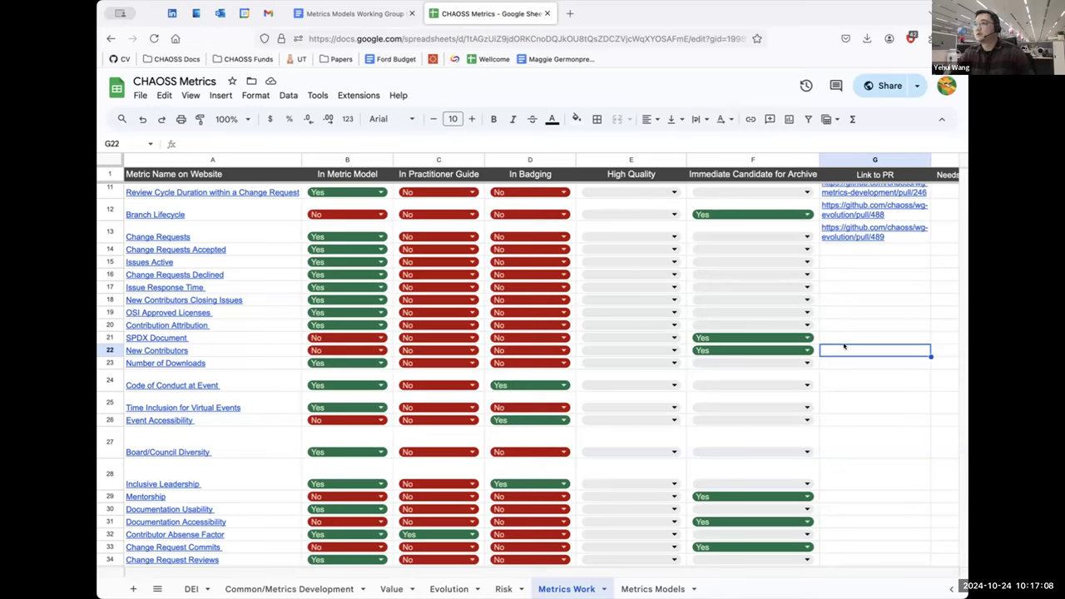
Step: Insert a column before High Quality in the Metrics Work sheet and head it "In Compass"
{"action": "right_click", "coordinate": [594, 154]}
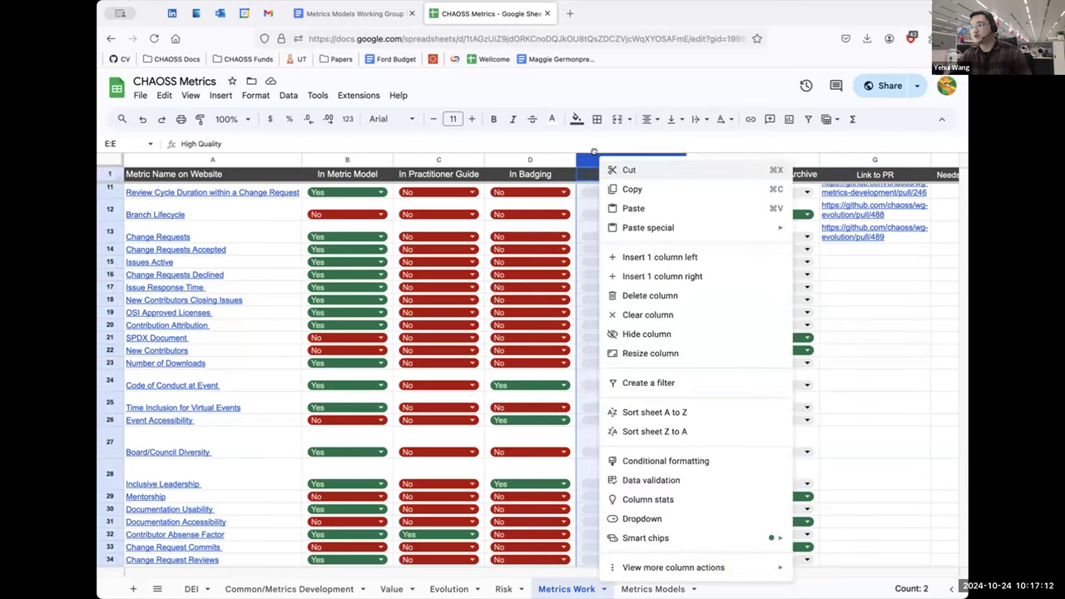
{"action": "left_click", "coordinate": [633, 257]}
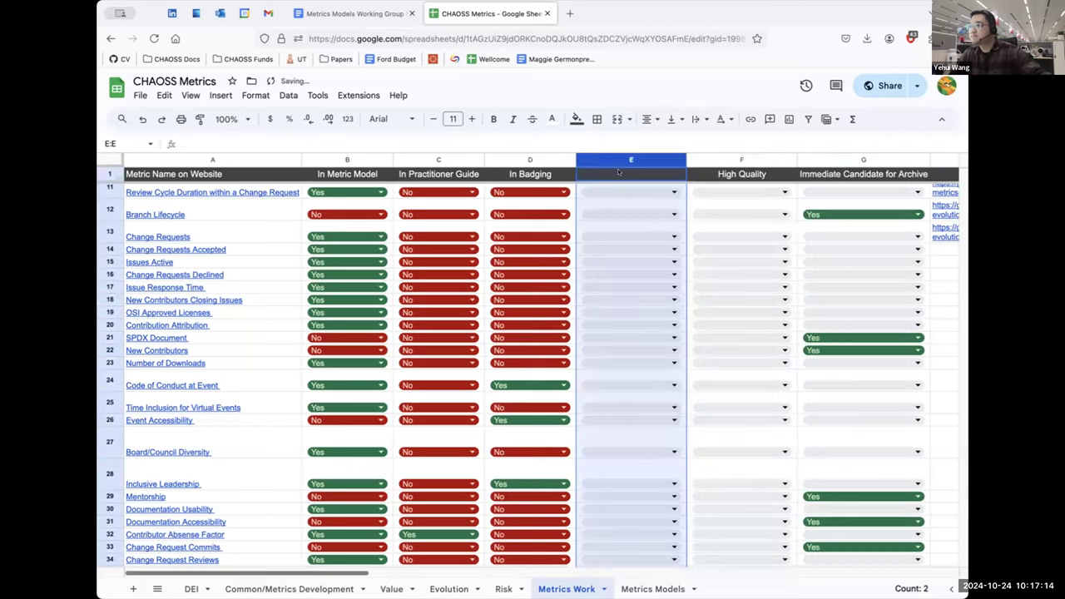
{"action": "left_click", "coordinate": [621, 174]}
{"action": "type", "text": "In Compass"}
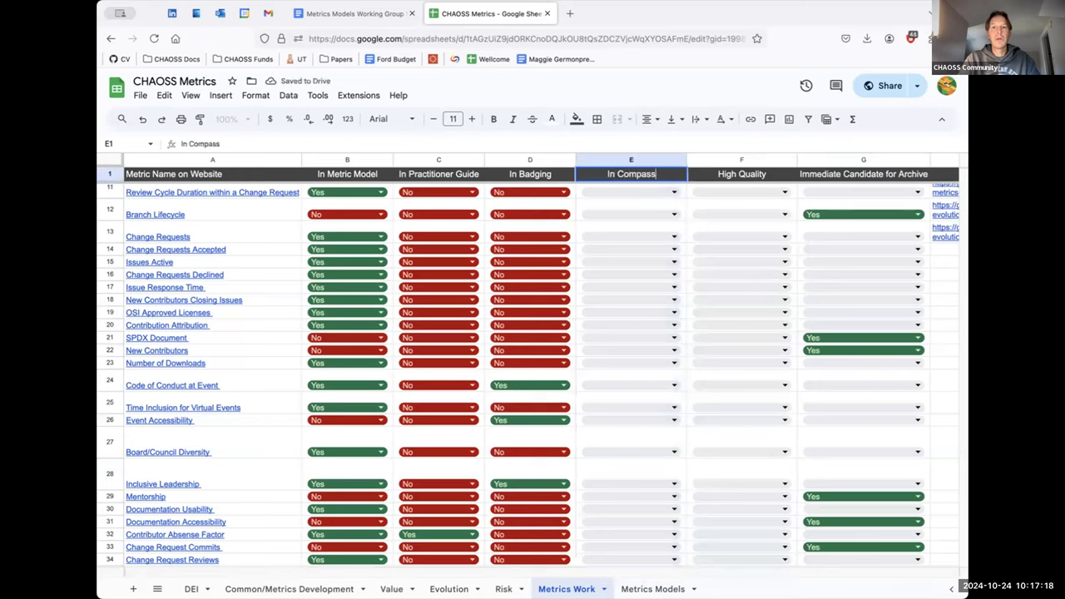
{"action": "left_click", "coordinate": [945, 505]}
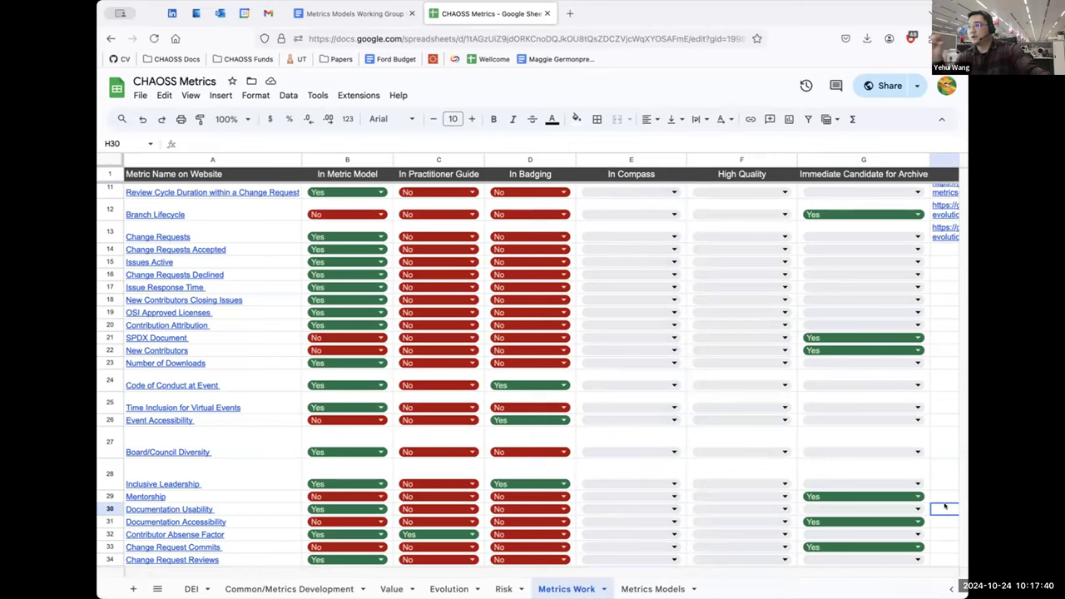
Step: Try Yes as the In Compass value for Branch Lifecycle, and clear the cell again
{"action": "left_click", "coordinate": [670, 215]}
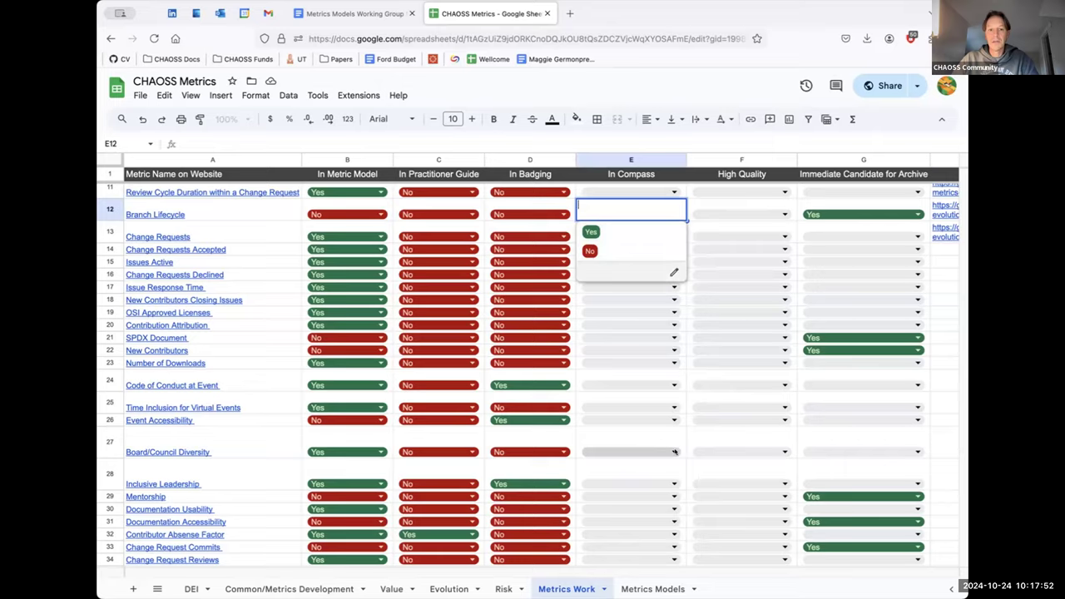
{"action": "scroll", "coordinate": [672, 452], "scroll_direction": "down", "scroll_amount": 3}
{"action": "scroll", "coordinate": [673, 448], "scroll_direction": "up", "scroll_amount": 5}
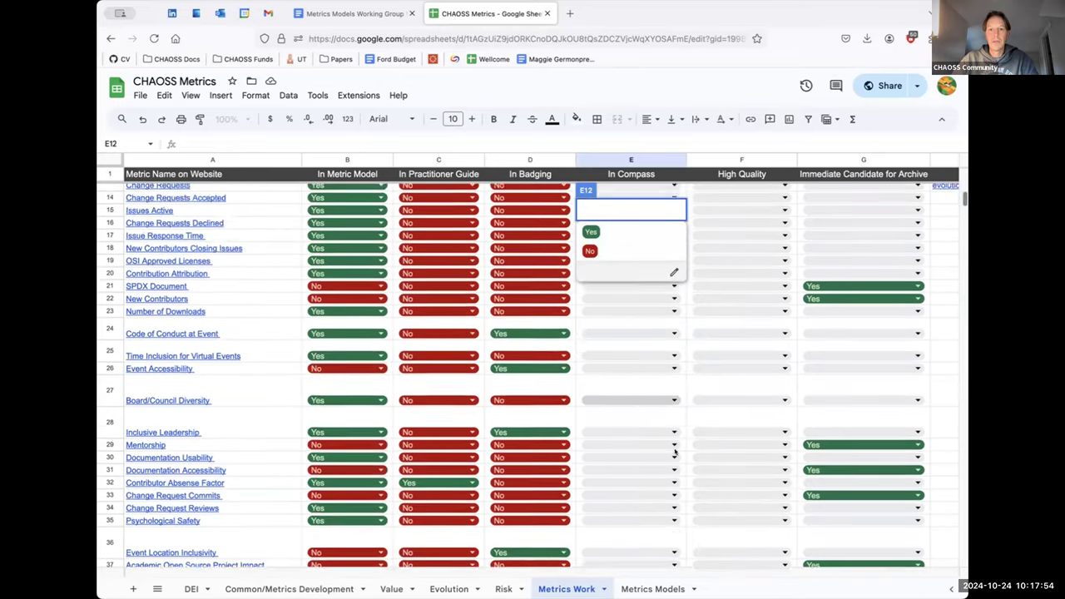
{"action": "scroll", "coordinate": [666, 341], "scroll_direction": "up", "scroll_amount": 1}
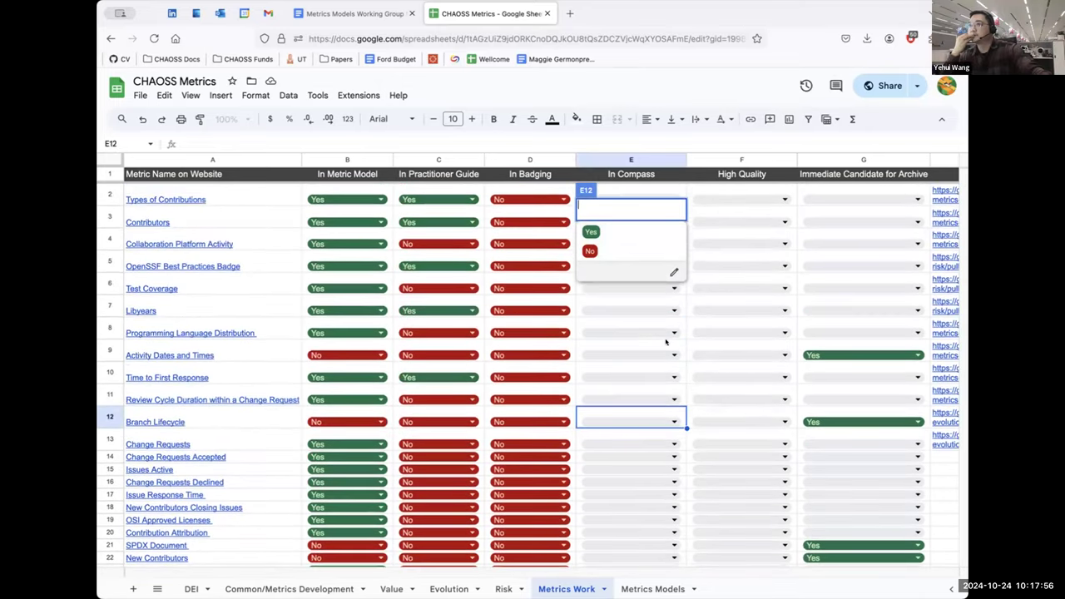
{"action": "left_click", "coordinate": [621, 235]}
{"action": "scroll", "coordinate": [616, 324], "scroll_direction": "down", "scroll_amount": 3}
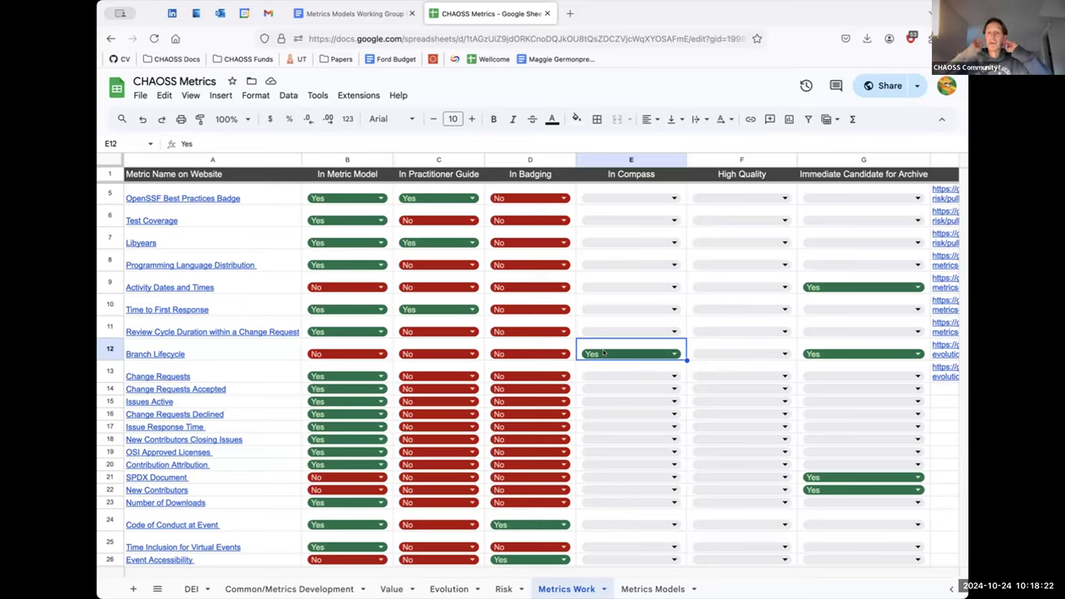
{"action": "key", "text": "Delete"}
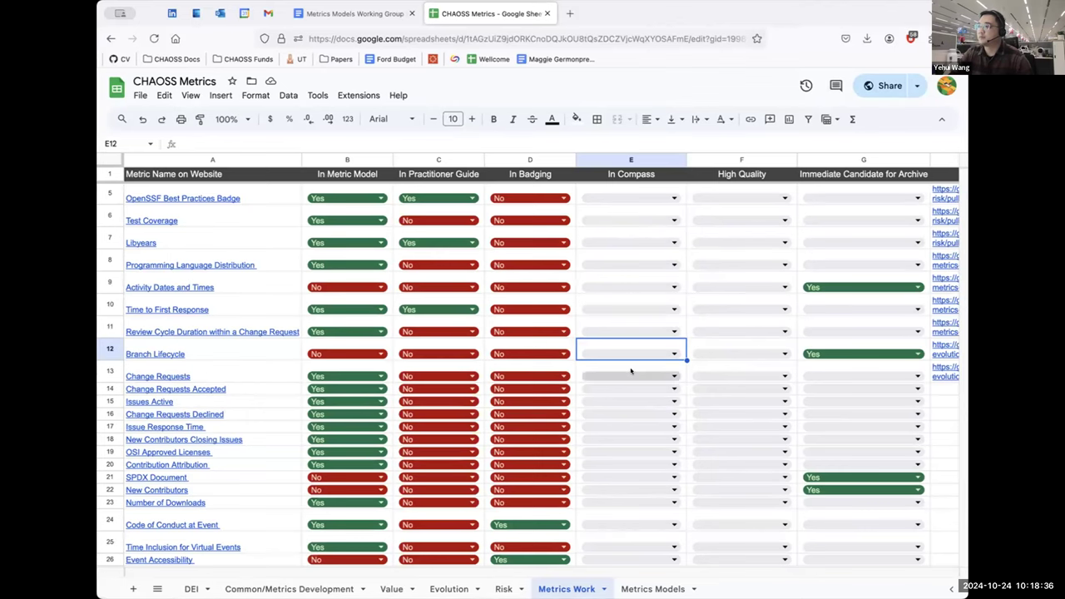
Step: Highlight the SPDX Document row and review the metrics listed around it
{"action": "scroll", "coordinate": [631, 371], "scroll_direction": "down", "scroll_amount": 1}
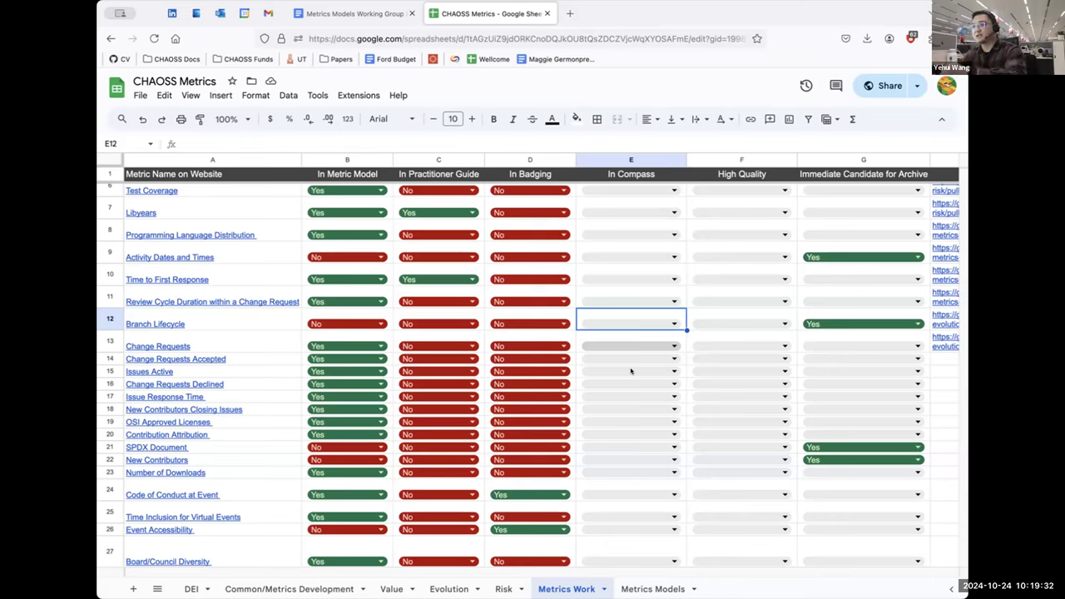
{"action": "left_click", "coordinate": [104, 446]}
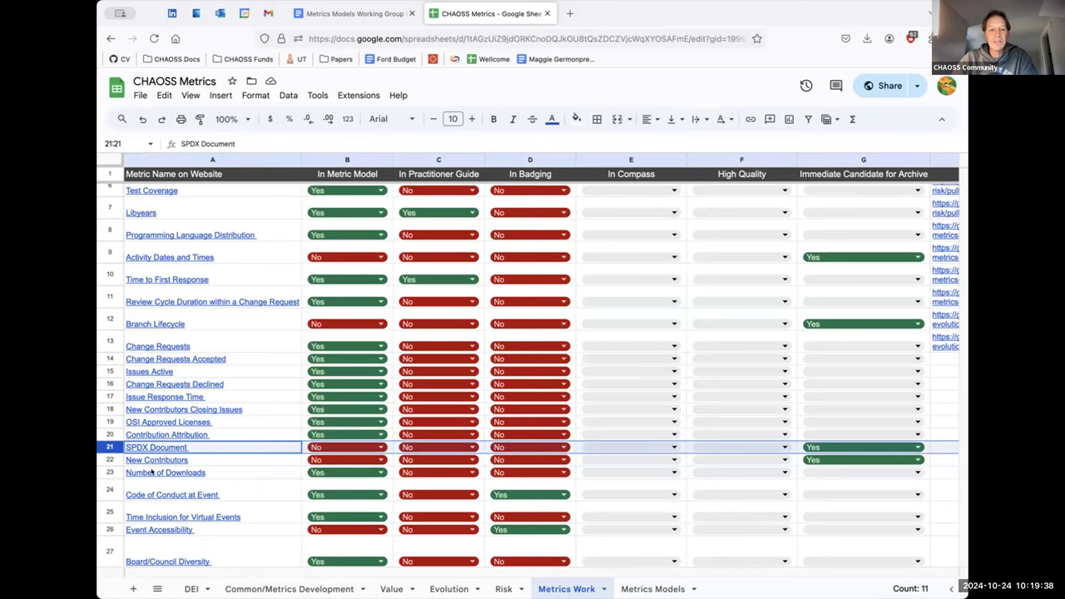
{"action": "scroll", "coordinate": [152, 471], "scroll_direction": "down", "scroll_amount": 5}
{"action": "scroll", "coordinate": [151, 471], "scroll_direction": "up", "scroll_amount": 3}
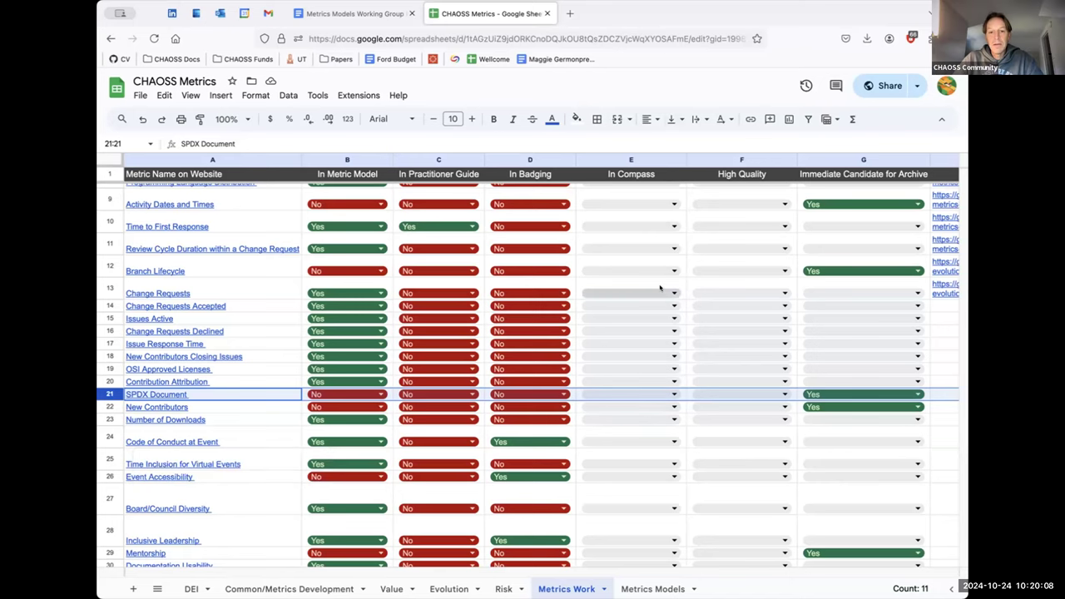
{"action": "scroll", "coordinate": [660, 288], "scroll_direction": "down", "scroll_amount": 2}
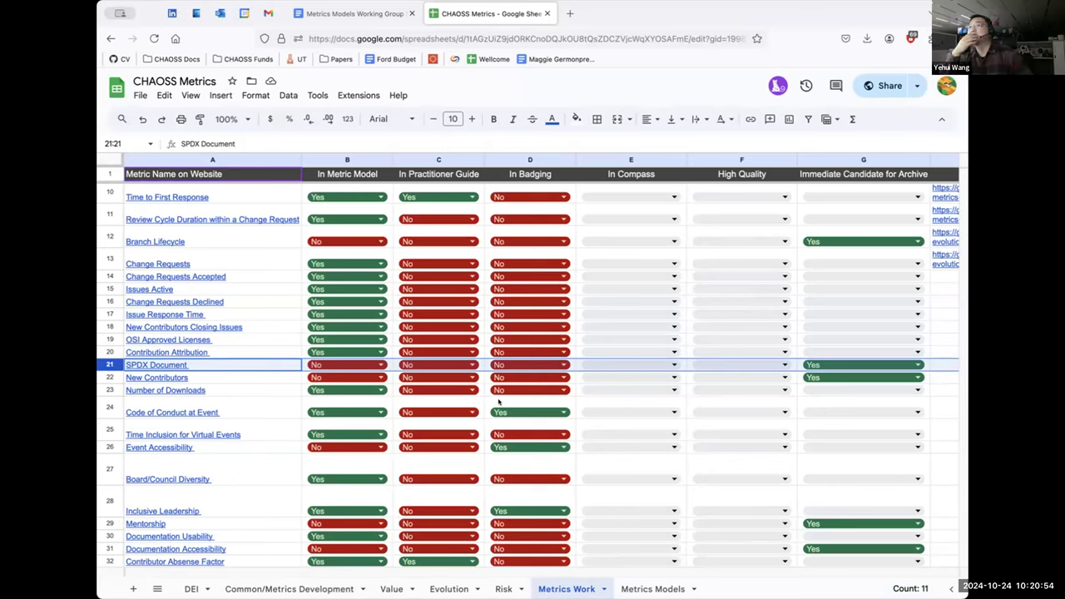
Step: Check the beginning of the Metrics Models Working Group Minutes document
{"action": "left_click", "coordinate": [368, 15]}
{"action": "scroll", "coordinate": [415, 334], "scroll_direction": "up", "scroll_amount": 3}
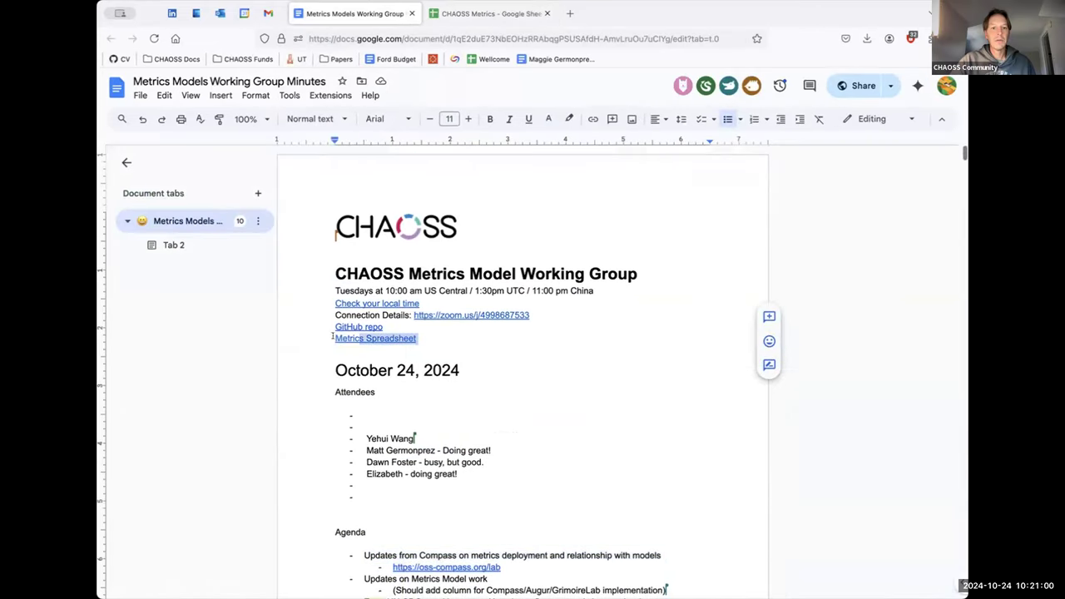
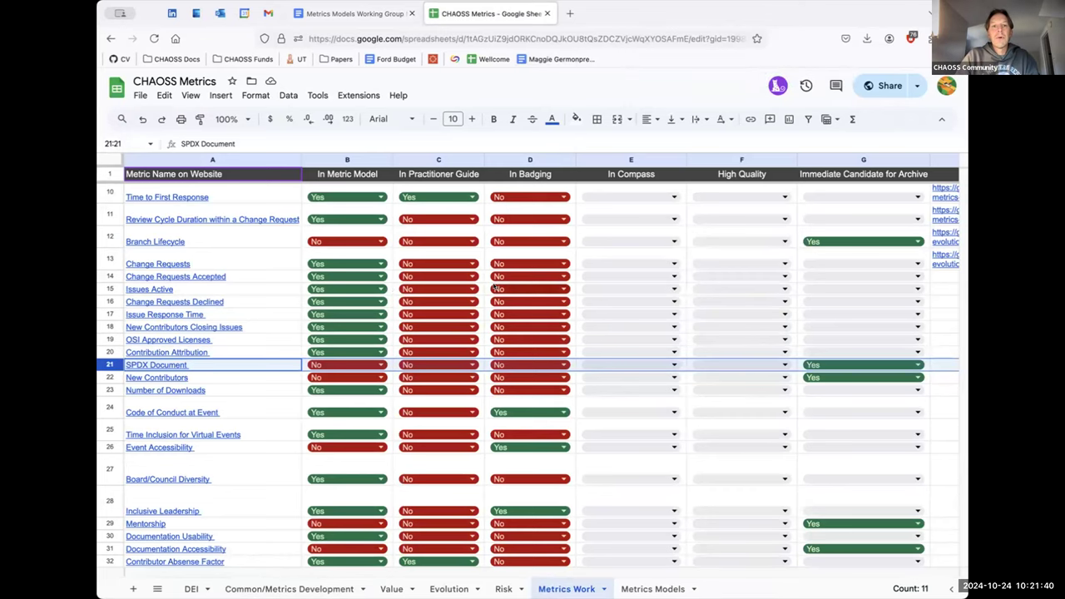
Step: Look through the list of models in the Metrics Models sheet of the CHAOSS Metrics spreadsheet
{"action": "left_click", "coordinate": [639, 589]}
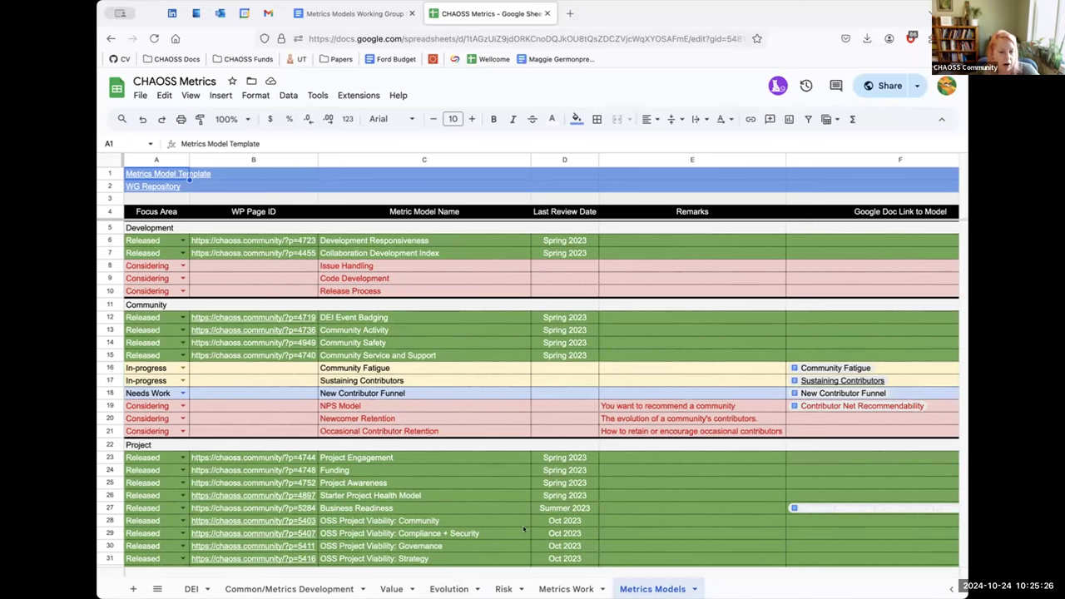
{"action": "scroll", "coordinate": [524, 528], "scroll_direction": "down", "scroll_amount": 2}
{"action": "scroll", "coordinate": [524, 529], "scroll_direction": "up", "scroll_amount": 2}
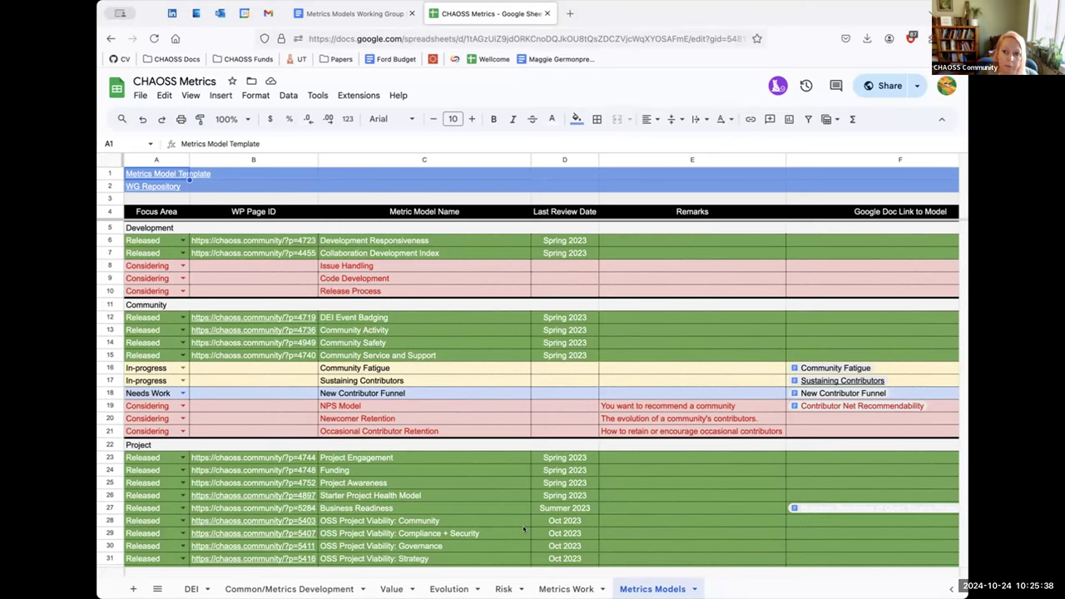
Step: Highlight the High Quality column in the Metrics Work sheet and compare that sheet with Metrics Models
{"action": "left_click", "coordinate": [566, 589]}
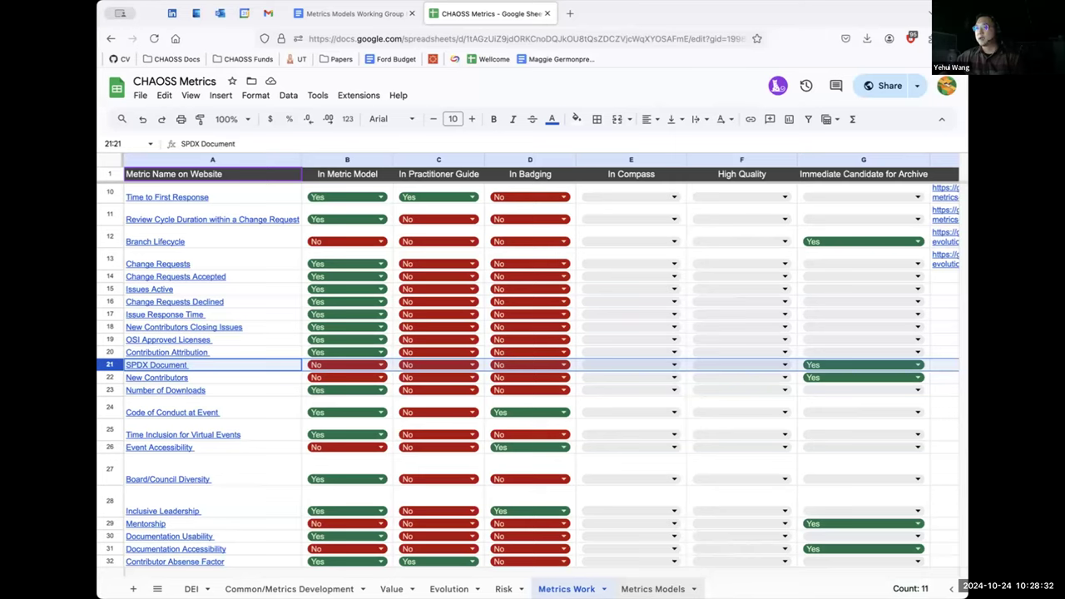
{"action": "left_click", "coordinate": [749, 159]}
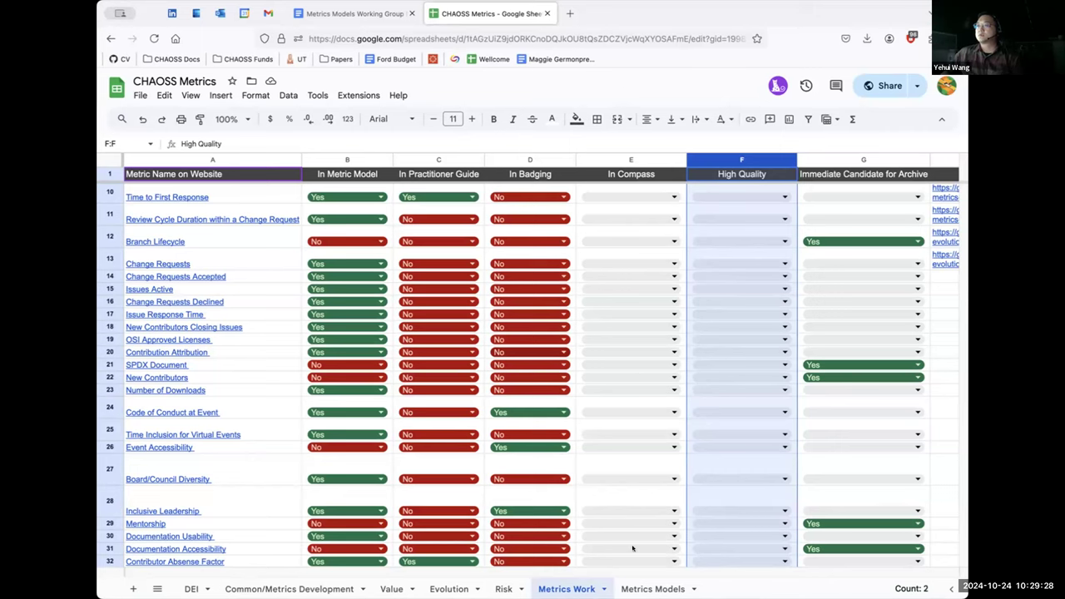
{"action": "left_click", "coordinate": [652, 589]}
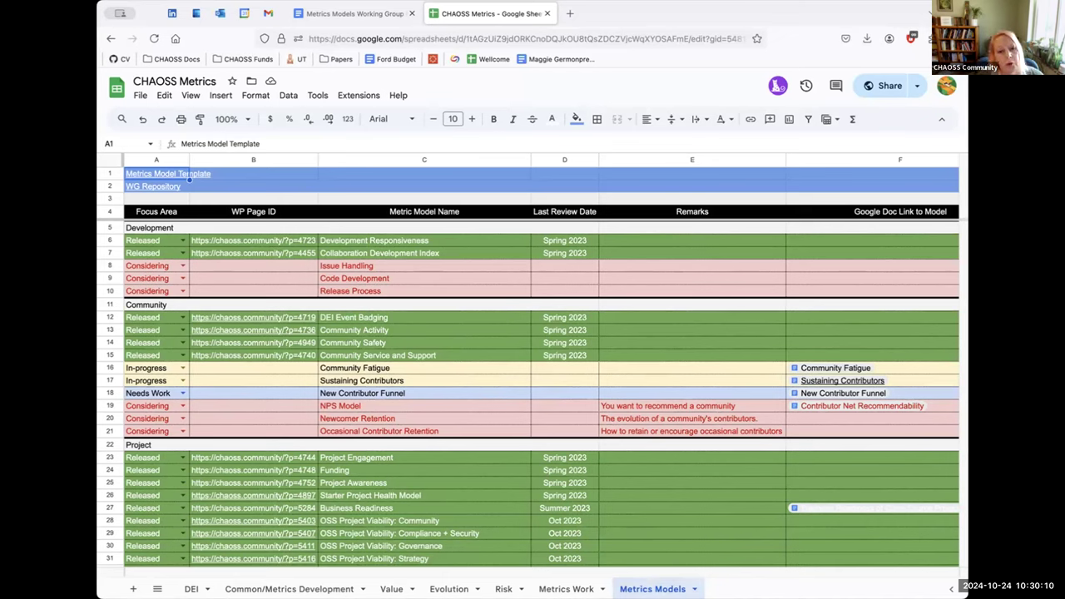
{"action": "left_click", "coordinate": [561, 587]}
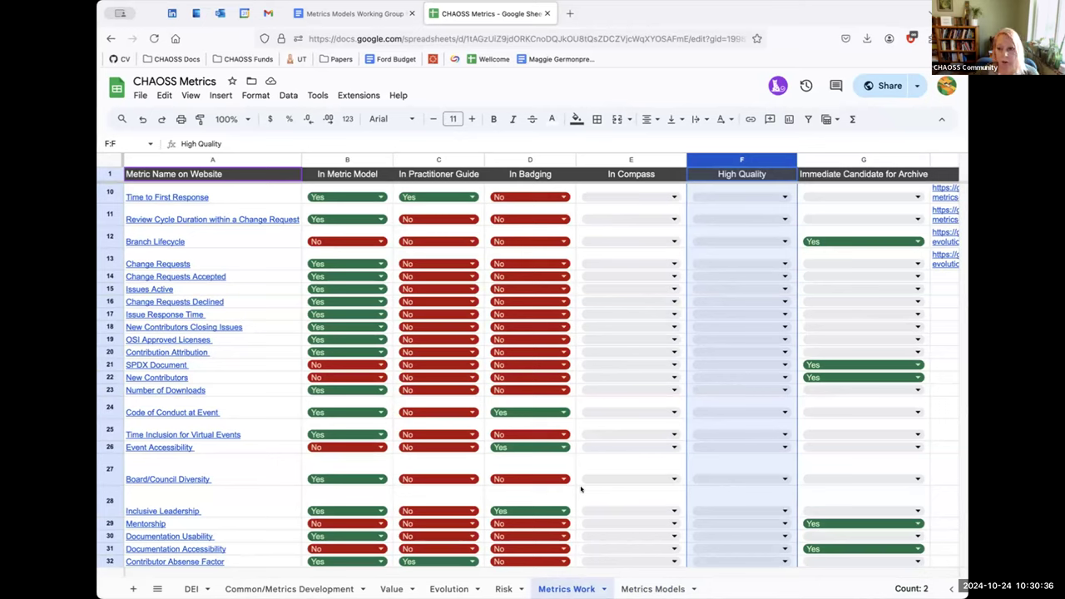
Step: Highlight the OSS Project Viability models, rows 28 to 32, in the Metrics Models sheet, and clear the selection
{"action": "left_click", "coordinate": [626, 589]}
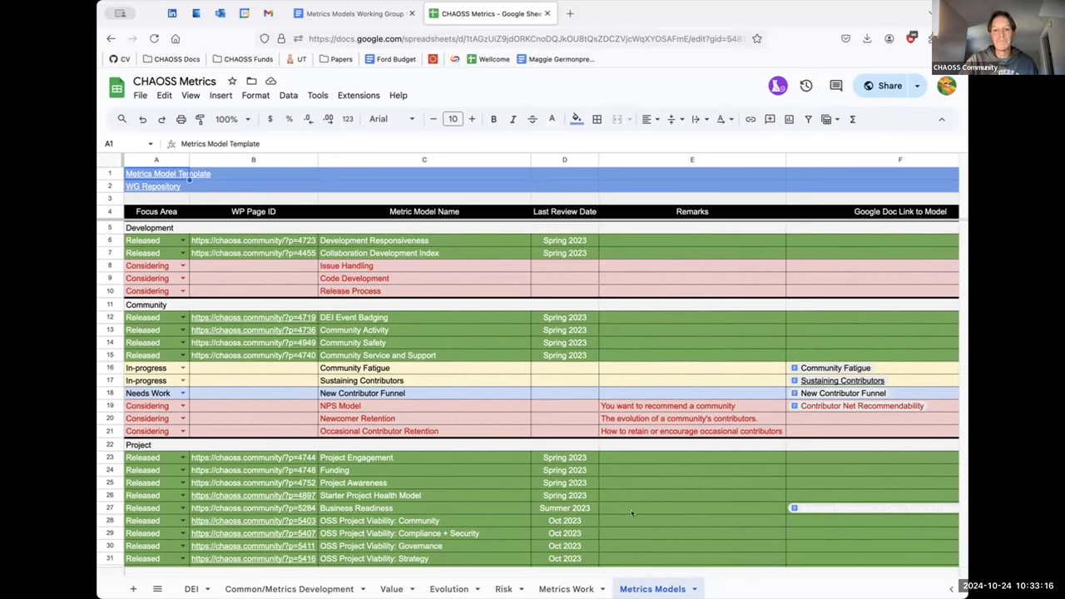
{"action": "left_click_drag", "start_coordinate": [643, 517], "coordinate": [101, 571]}
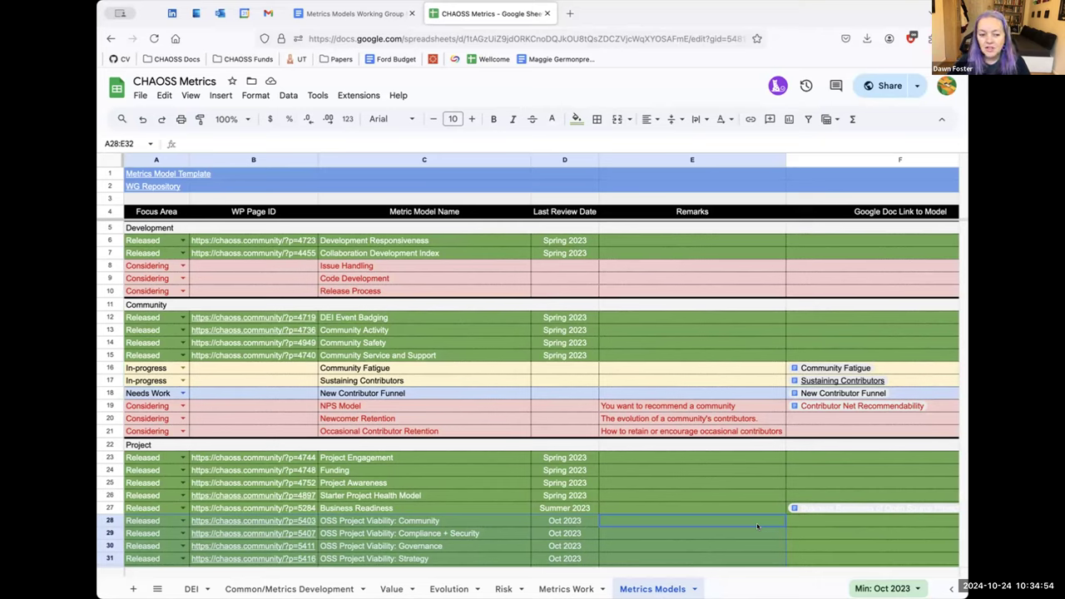
{"action": "left_click", "coordinate": [738, 525]}
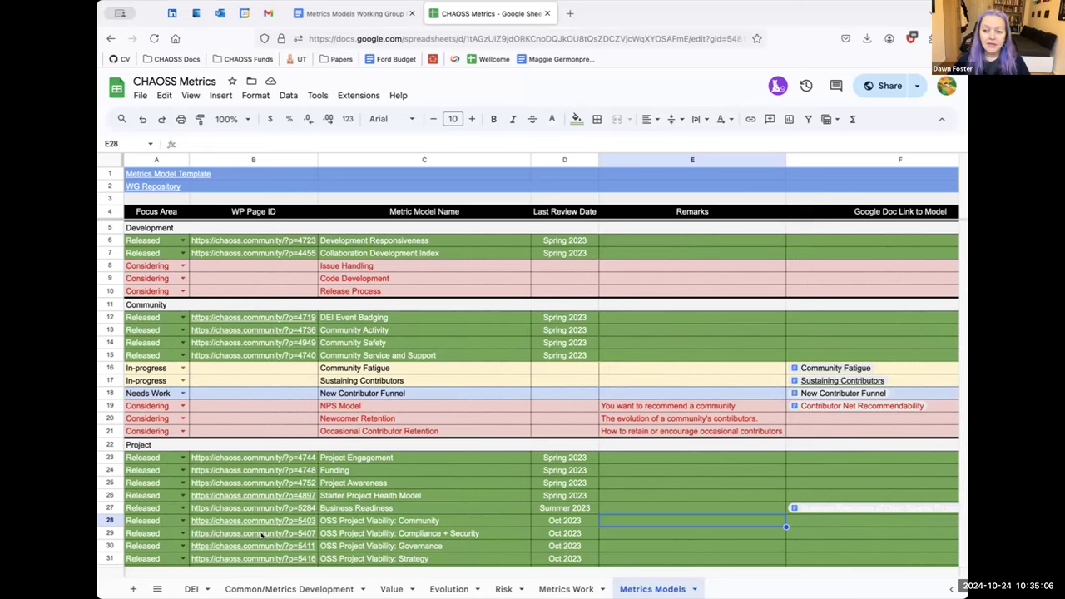
Step: Open the linked page for OSS Project Viability: Compliance + Security and examine the metrics in the model
{"action": "mouse_move", "coordinate": [262, 534]}
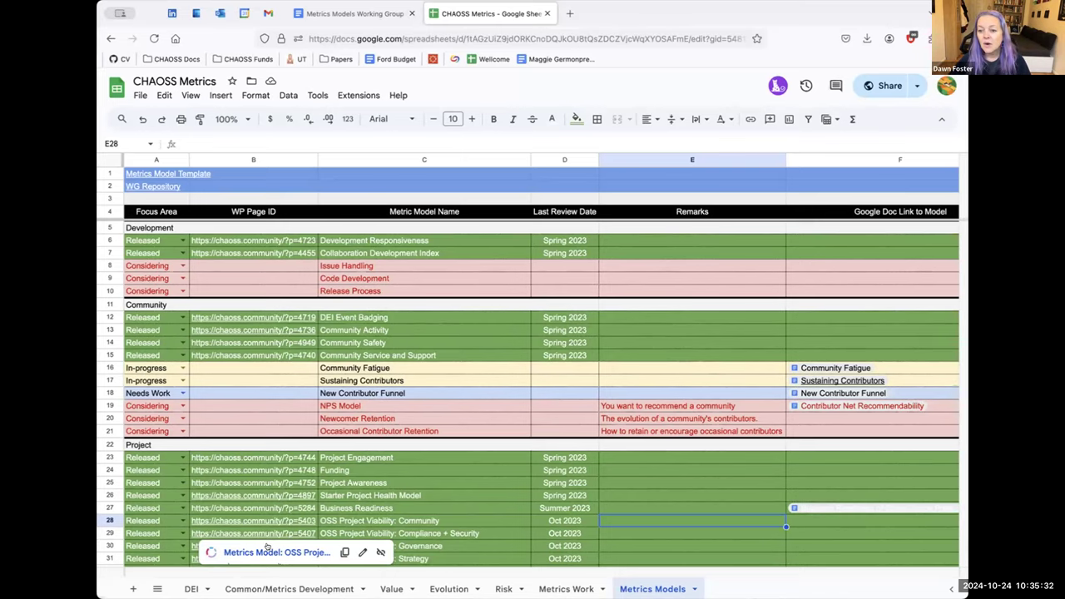
{"action": "left_click", "coordinate": [267, 549]}
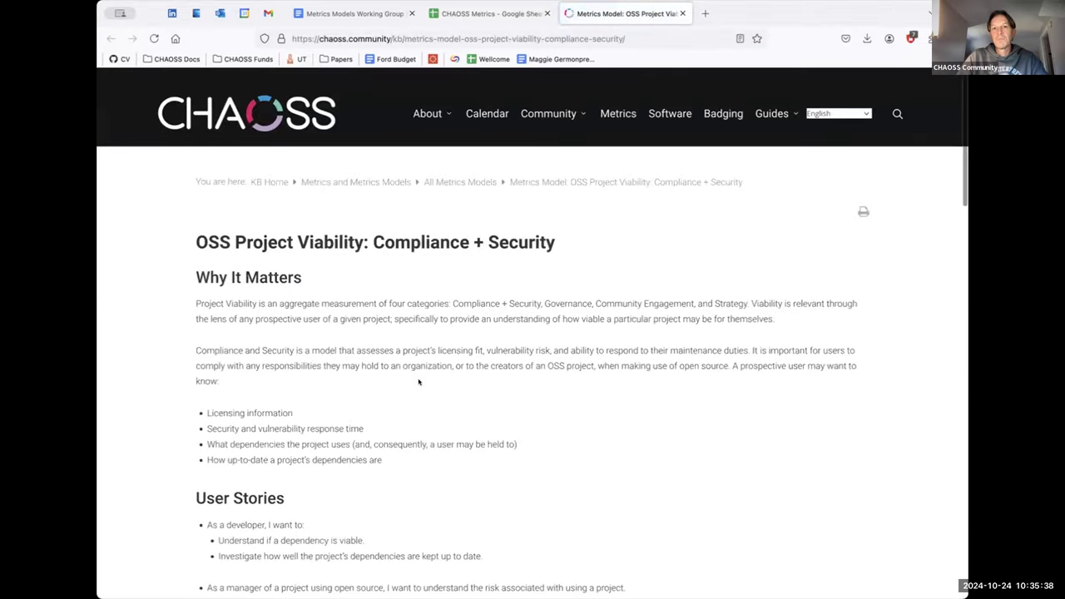
{"action": "key", "text": "ctrl+shift+Tab"}
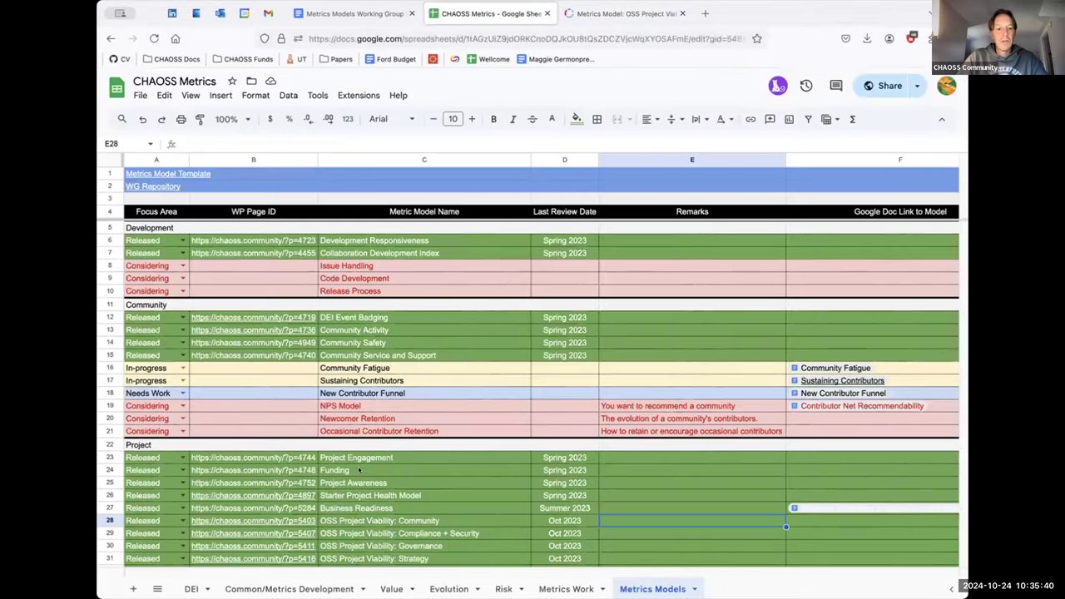
{"action": "left_click", "coordinate": [589, 15]}
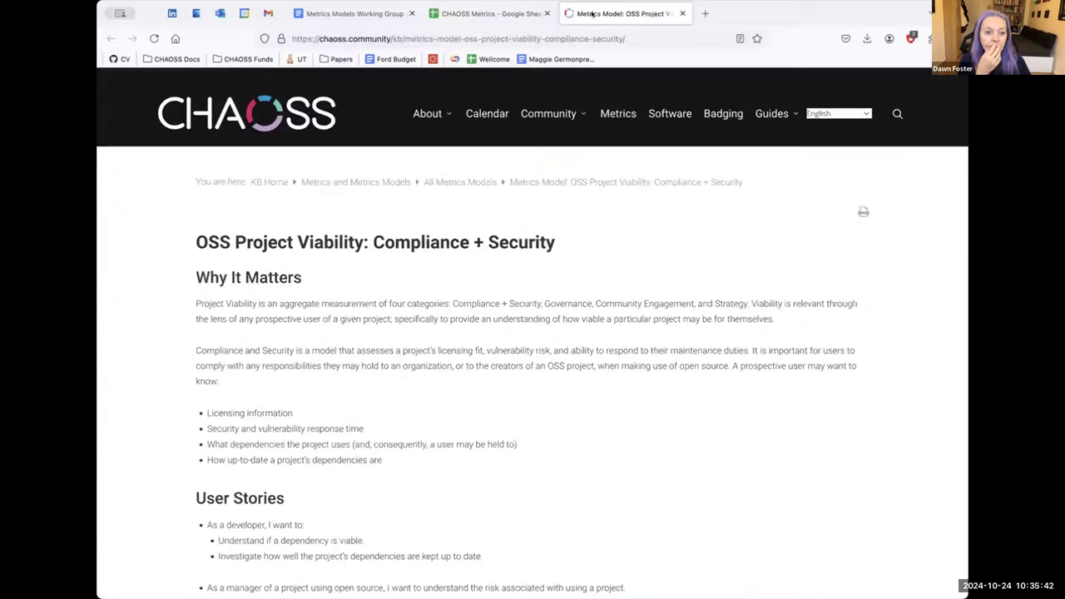
{"action": "scroll", "coordinate": [504, 303], "scroll_direction": "down", "scroll_amount": 2}
{"action": "scroll", "coordinate": [504, 303], "scroll_direction": "down", "scroll_amount": 4}
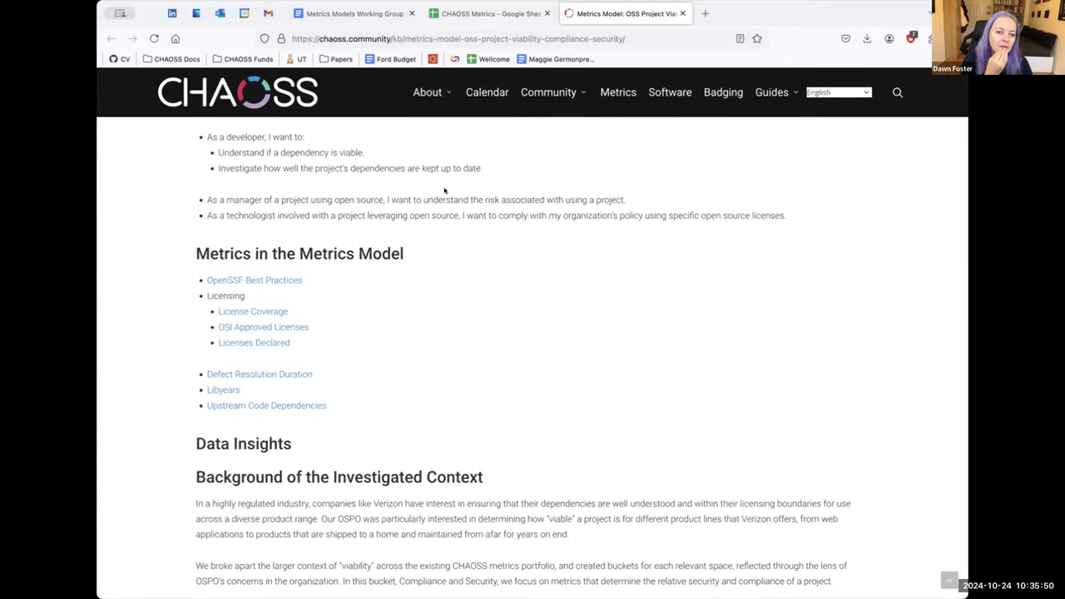
Step: Return to the Metrics Models sheet and open the linked page for OSS Project Viability: Strategy
{"action": "left_click", "coordinate": [475, 13]}
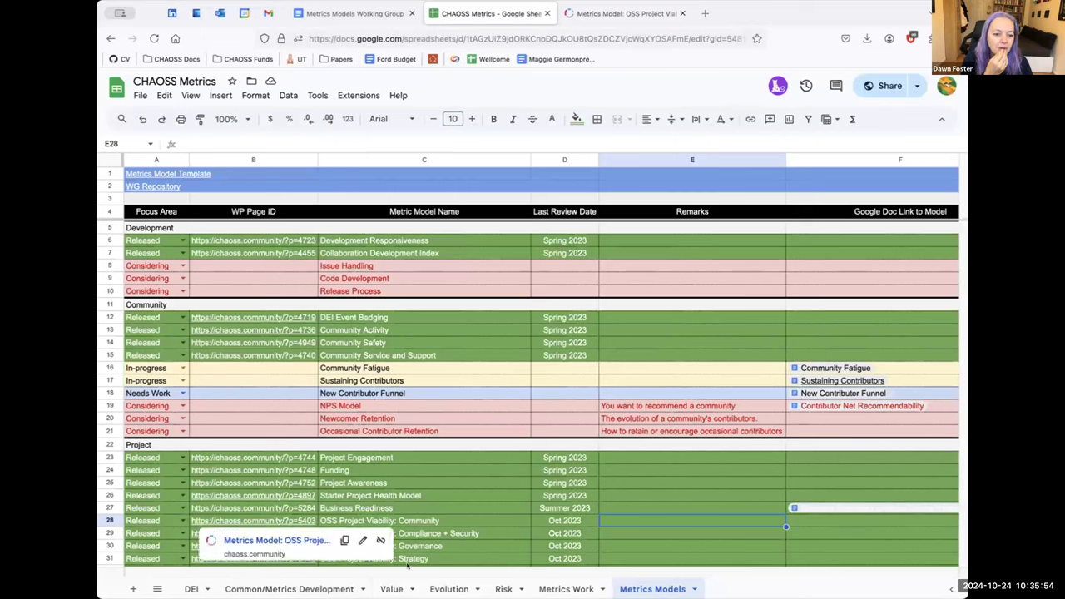
{"action": "left_click", "coordinate": [273, 561]}
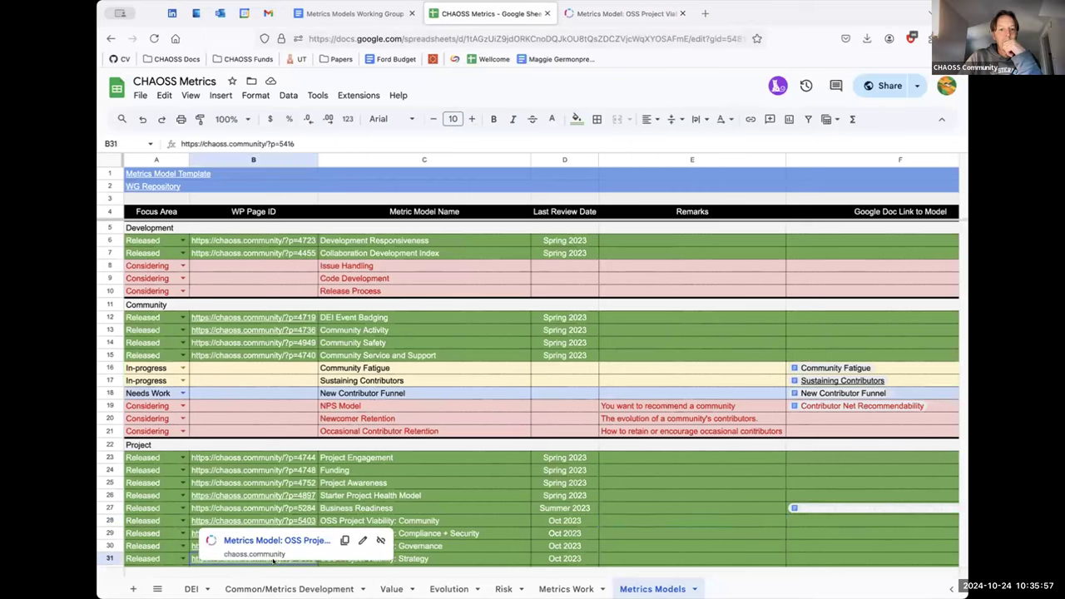
{"action": "left_click", "coordinate": [706, 518]}
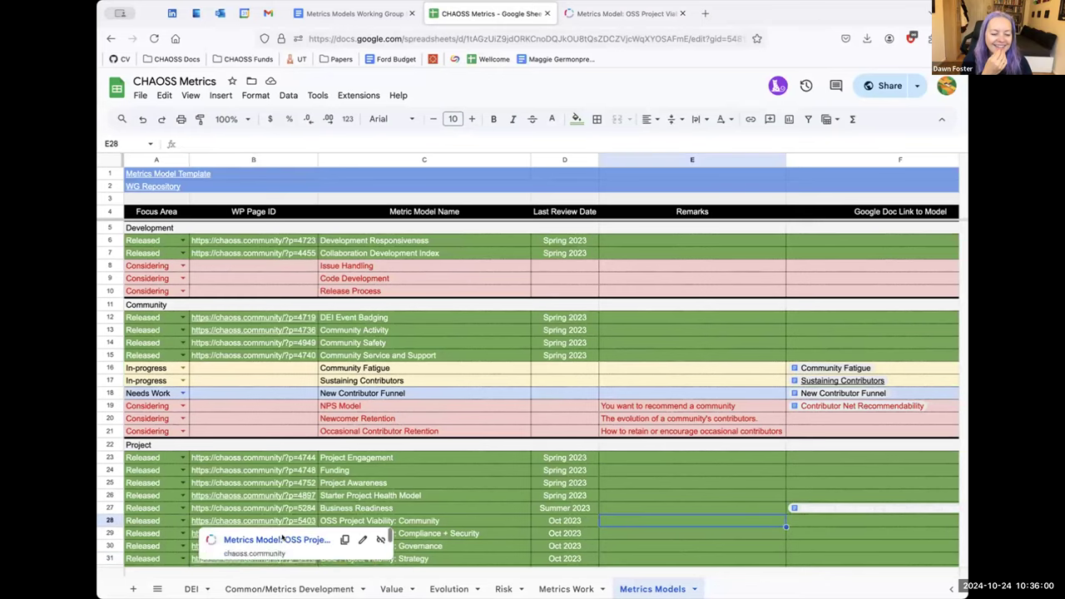
{"action": "left_click", "coordinate": [278, 539]}
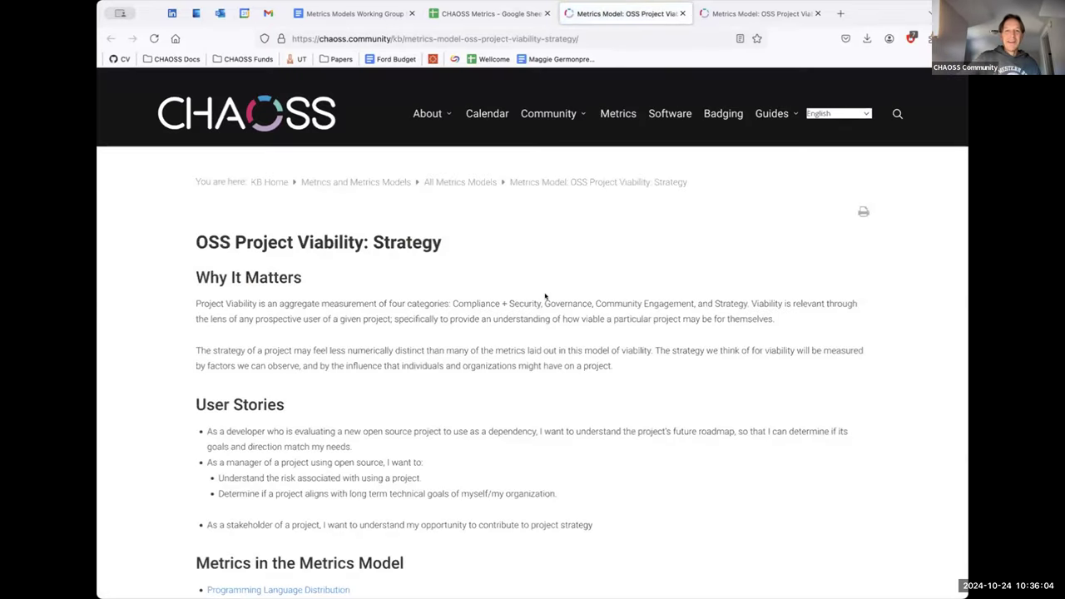
Step: Open the Organizational Influence metric from the Strategy model, examine its implementation examples, highlight the last three, and clear the selection
{"action": "scroll", "coordinate": [545, 297], "scroll_direction": "down", "scroll_amount": 3}
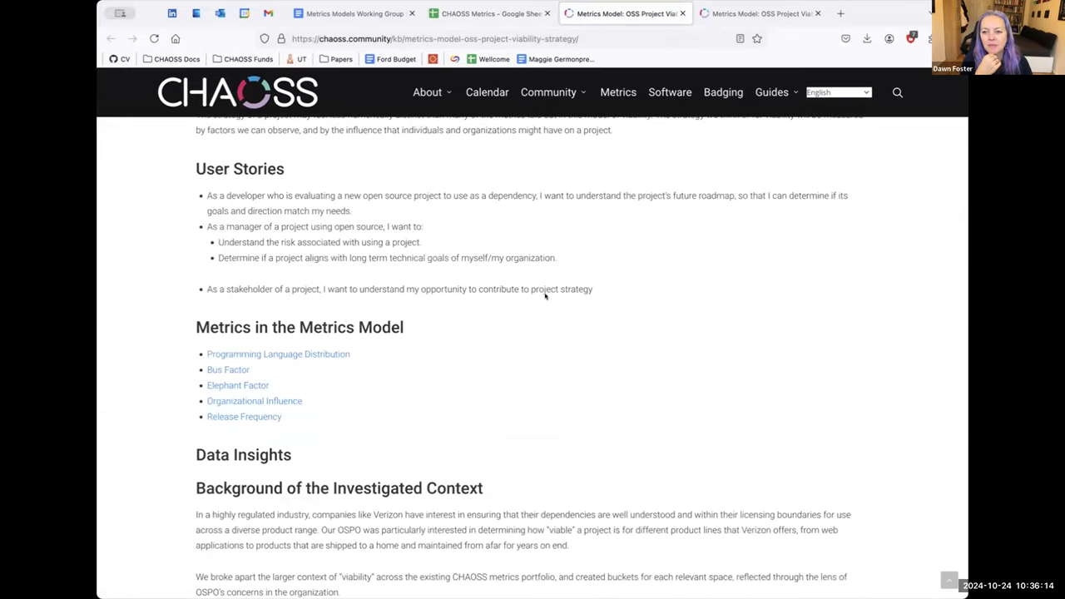
{"action": "left_click", "coordinate": [270, 403]}
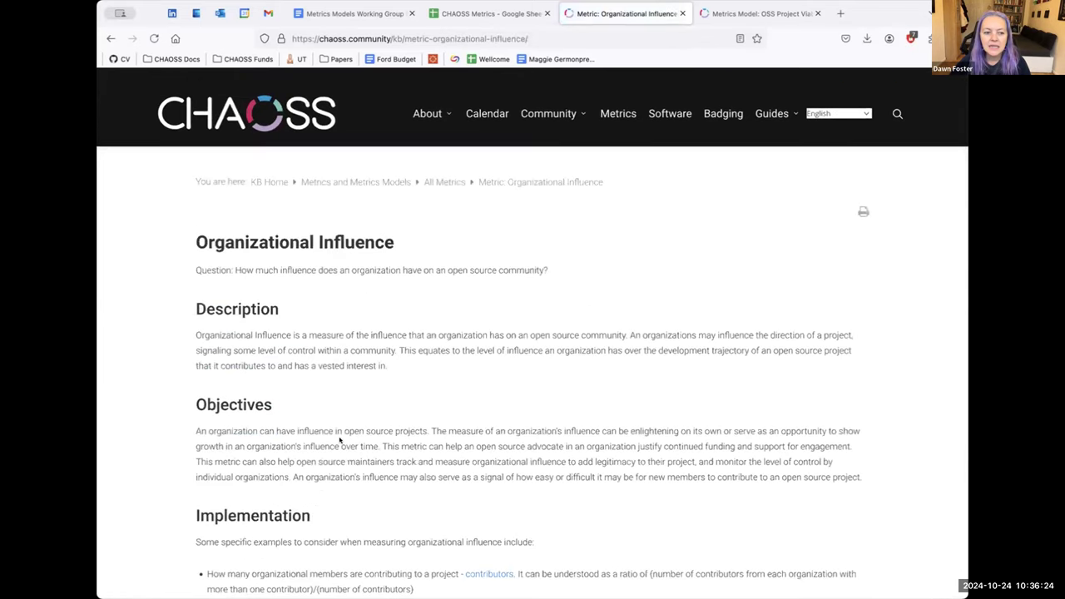
{"action": "scroll", "coordinate": [339, 441], "scroll_direction": "down", "scroll_amount": 5}
{"action": "scroll", "coordinate": [340, 441], "scroll_direction": "down", "scroll_amount": 2}
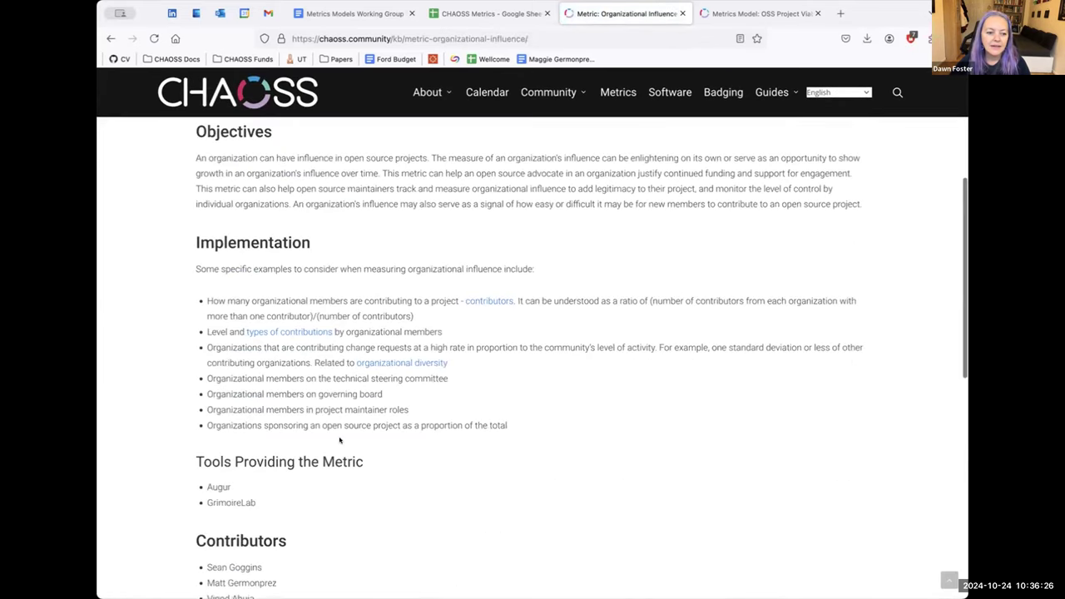
{"action": "left_click_drag", "start_coordinate": [525, 431], "coordinate": [232, 392]}
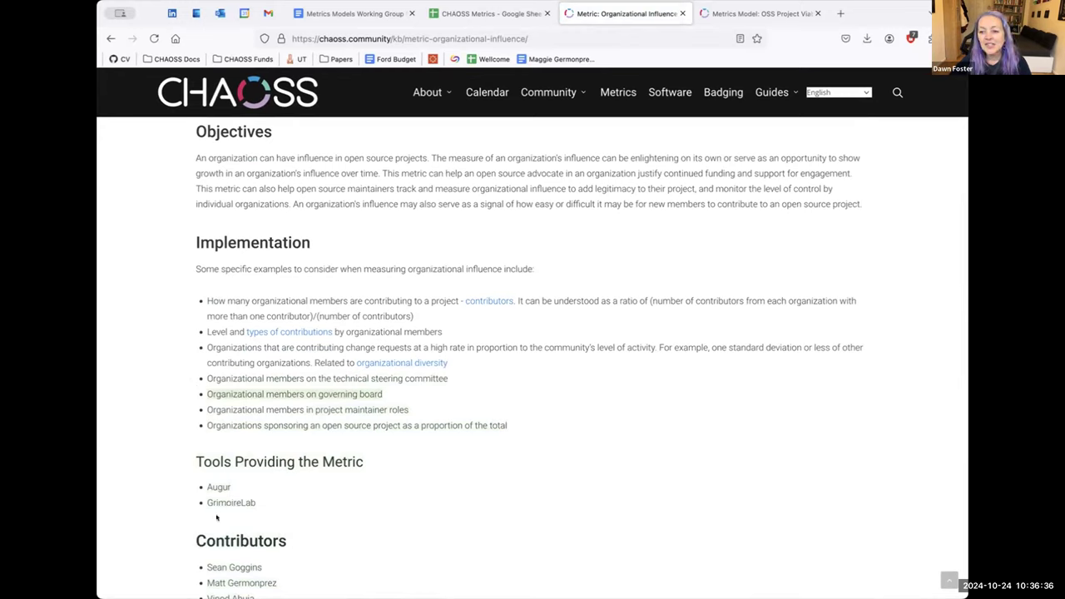
{"action": "left_click", "coordinate": [312, 389]}
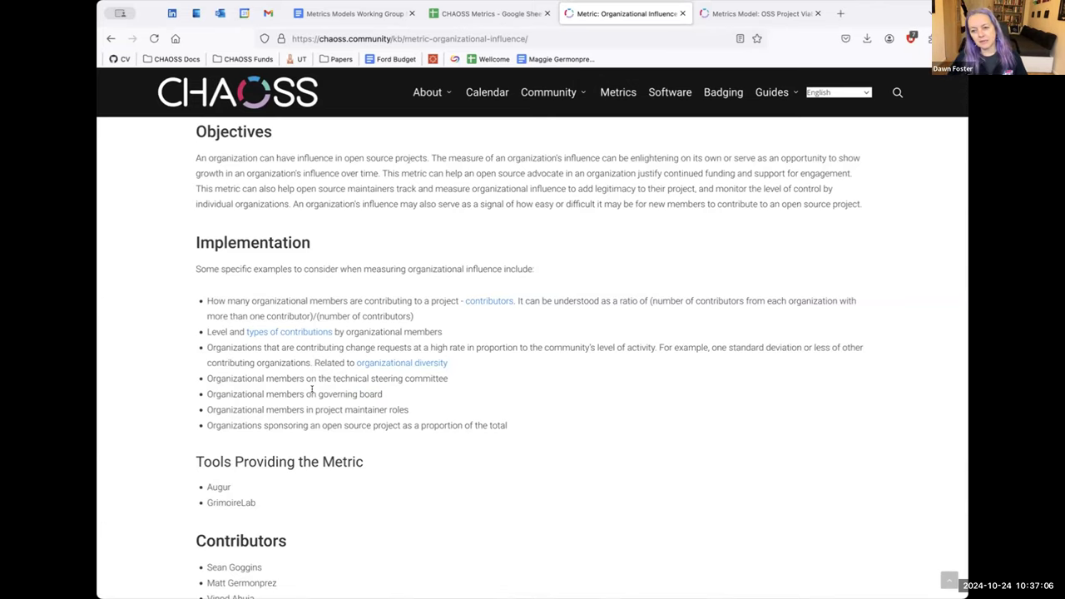
Step: Return to the Metrics Models sheet, look over the listed models, highlight rows 12 to 14 in the Community section, and clear the selection
{"action": "left_click", "coordinate": [487, 13]}
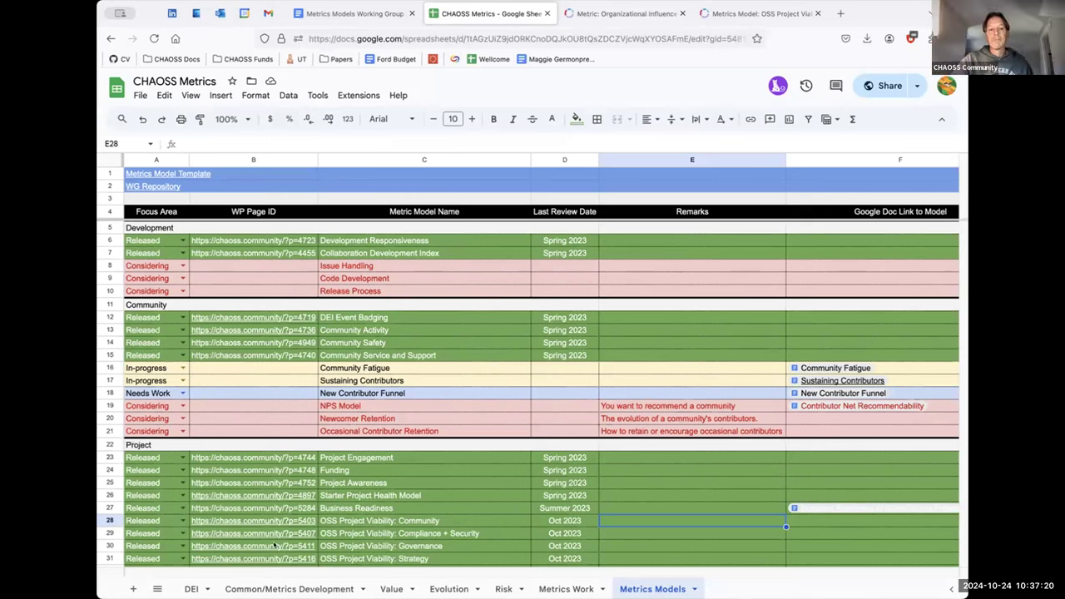
{"action": "mouse_move", "coordinate": [278, 547]}
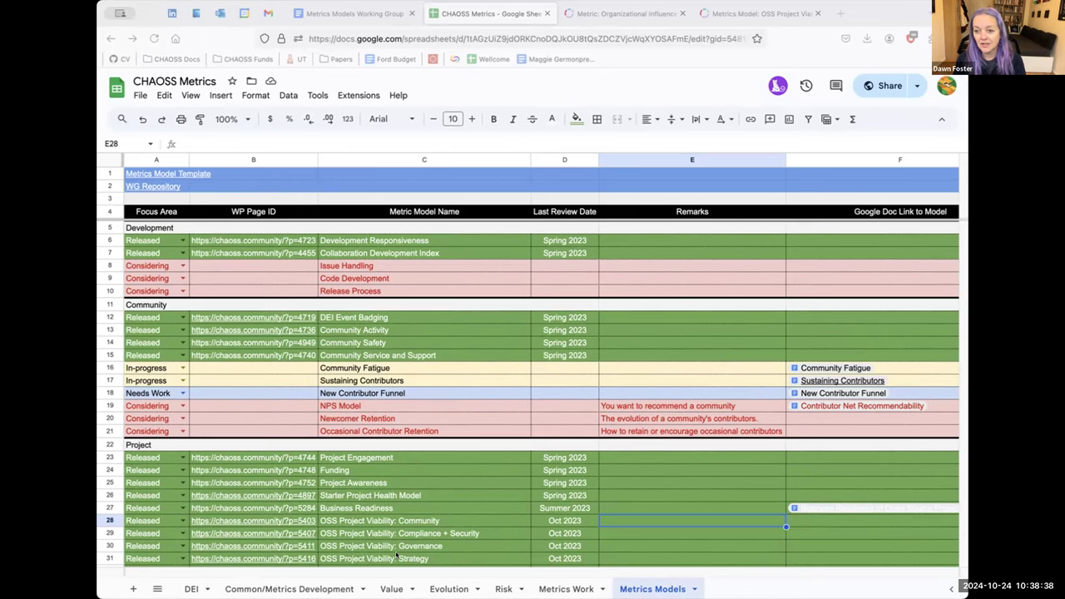
{"action": "scroll", "coordinate": [397, 555], "scroll_direction": "down", "scroll_amount": 3}
{"action": "scroll", "coordinate": [398, 556], "scroll_direction": "up", "scroll_amount": 3}
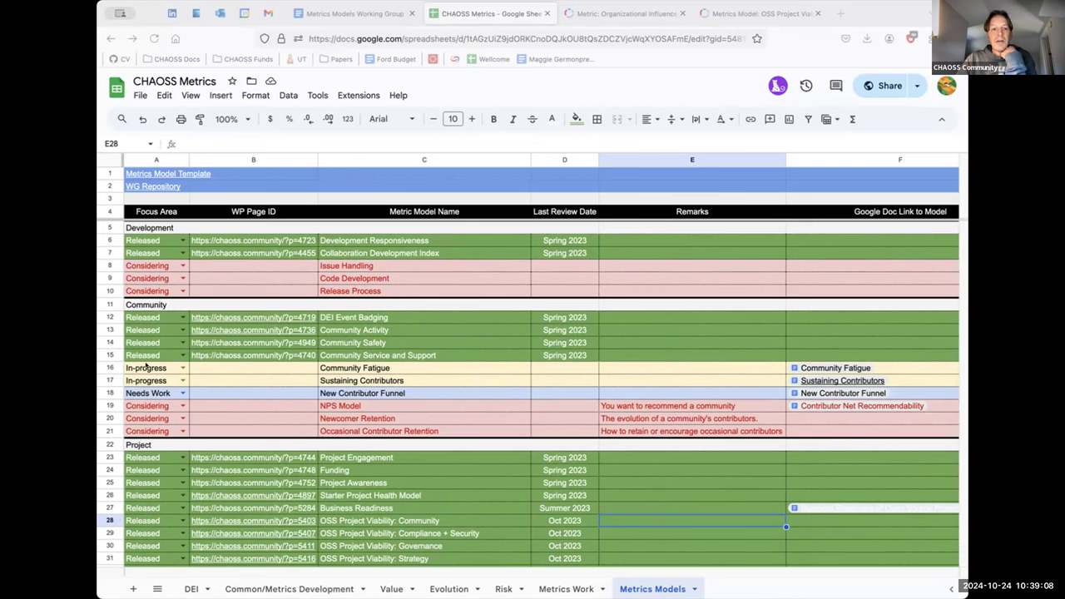
{"action": "mouse_move", "coordinate": [109, 317]}
{"action": "left_mouse_down"}
{"action": "mouse_move", "coordinate": [107, 353]}
{"action": "mouse_move", "coordinate": [108, 332]}
{"action": "left_mouse_up"}
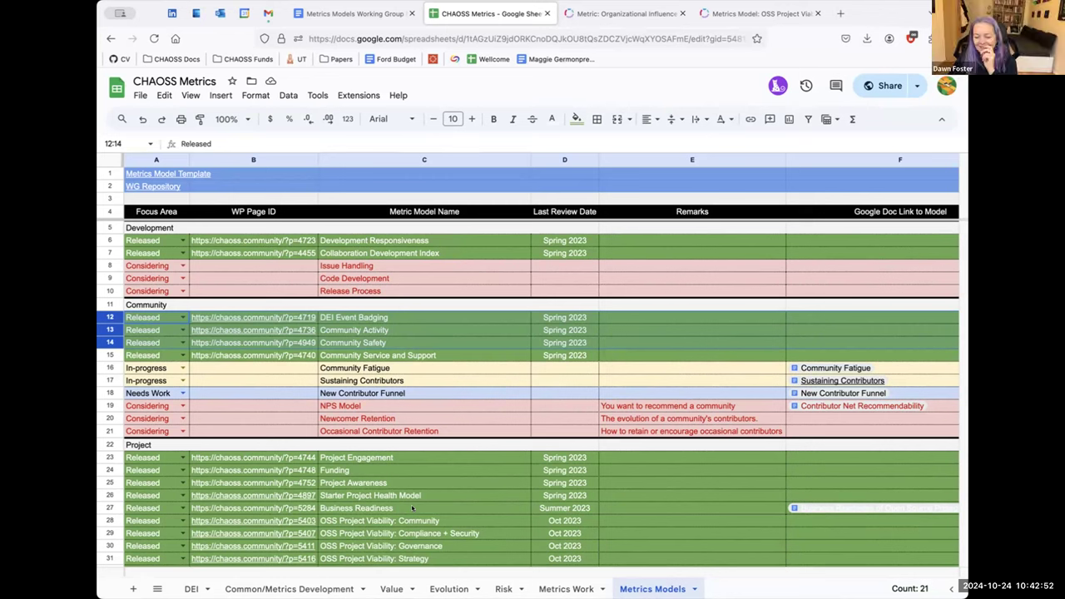
{"action": "left_click", "coordinate": [438, 355]}
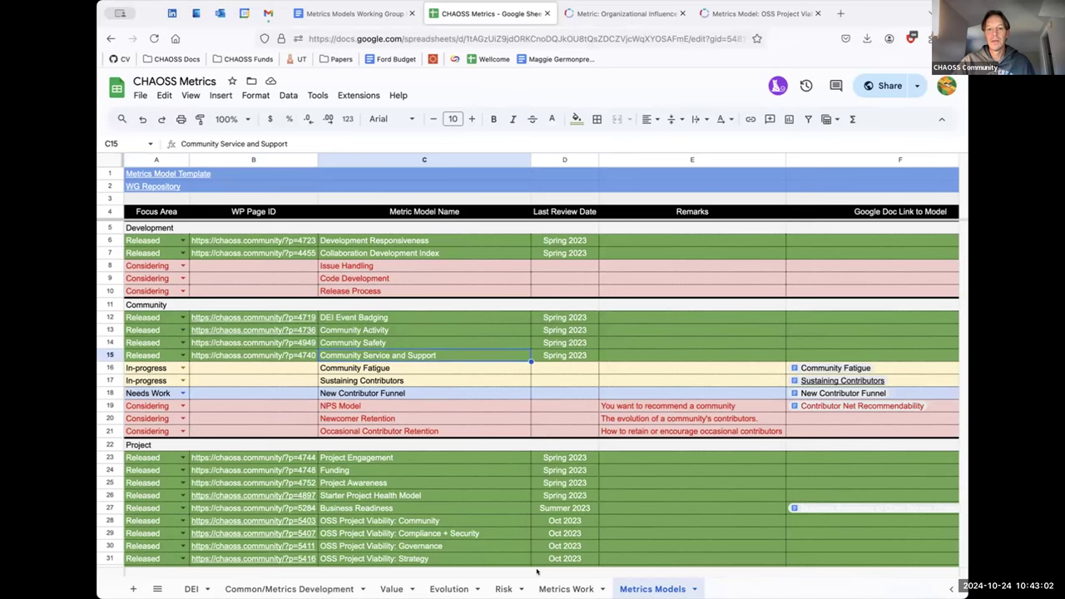
{"action": "left_click", "coordinate": [559, 589]}
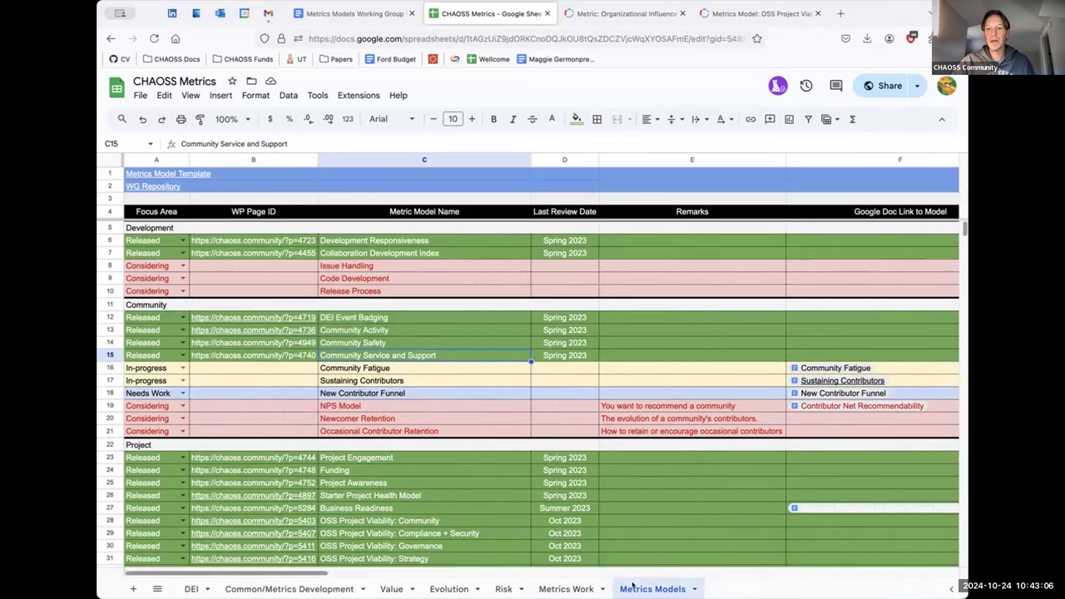
{"action": "left_click", "coordinate": [641, 588]}
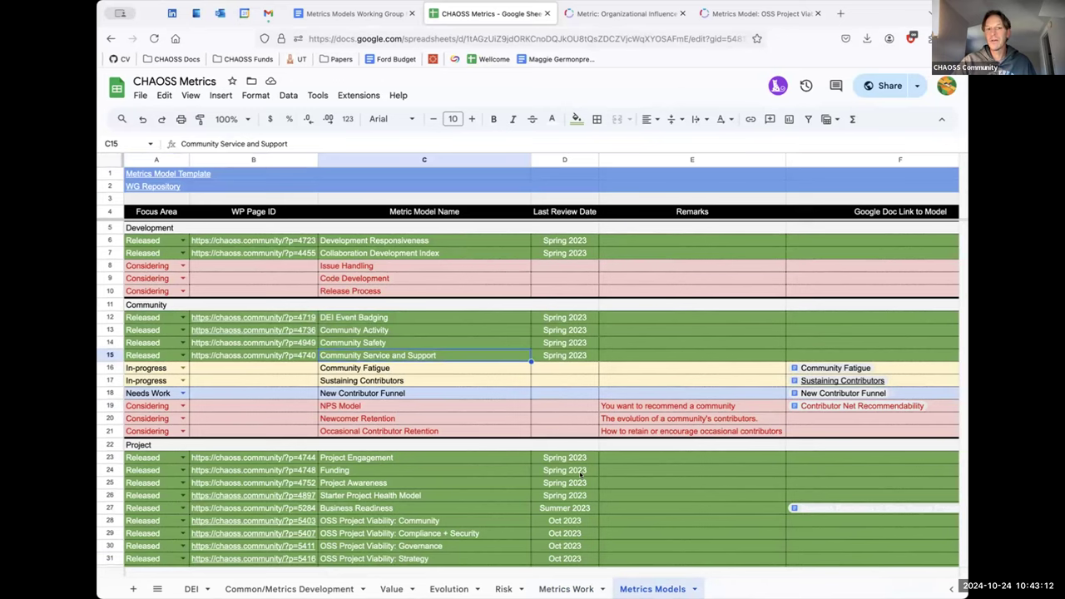
{"action": "left_click", "coordinate": [643, 316]}
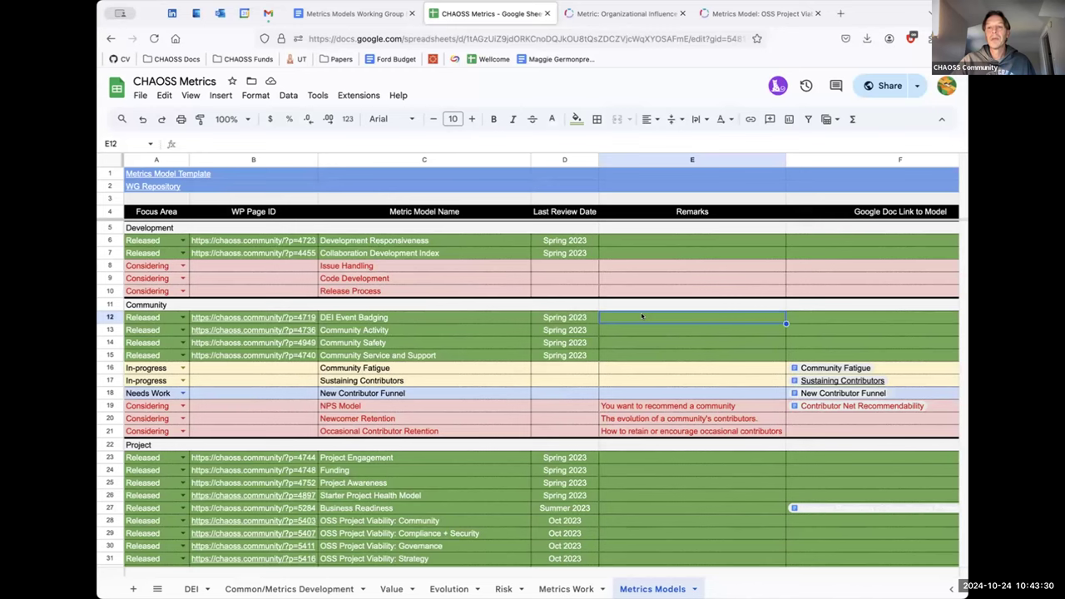
{"action": "left_click", "coordinate": [649, 334]}
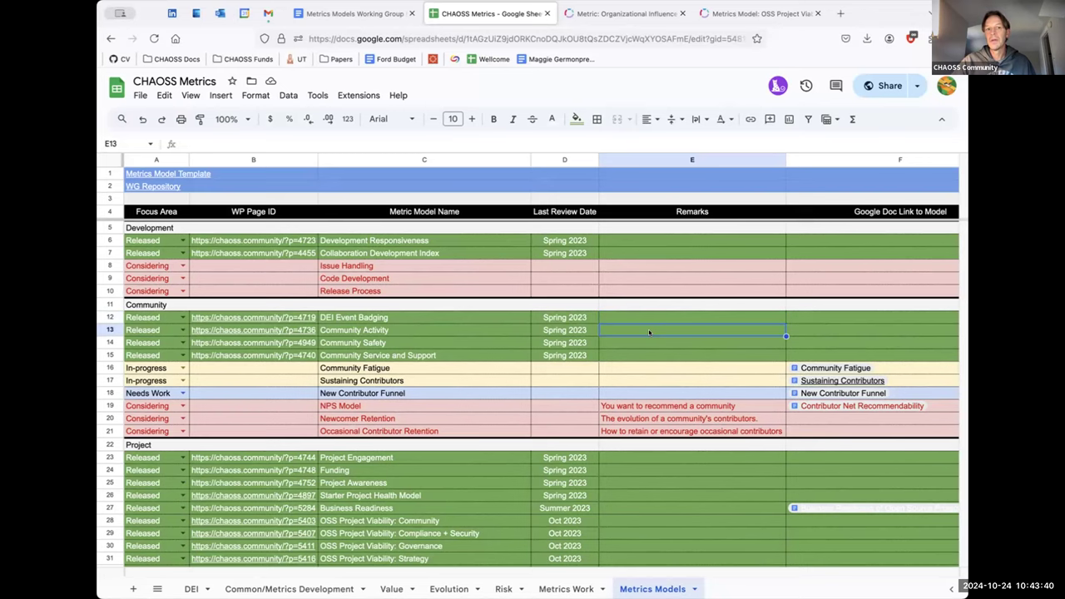
{"action": "left_click", "coordinate": [622, 483]}
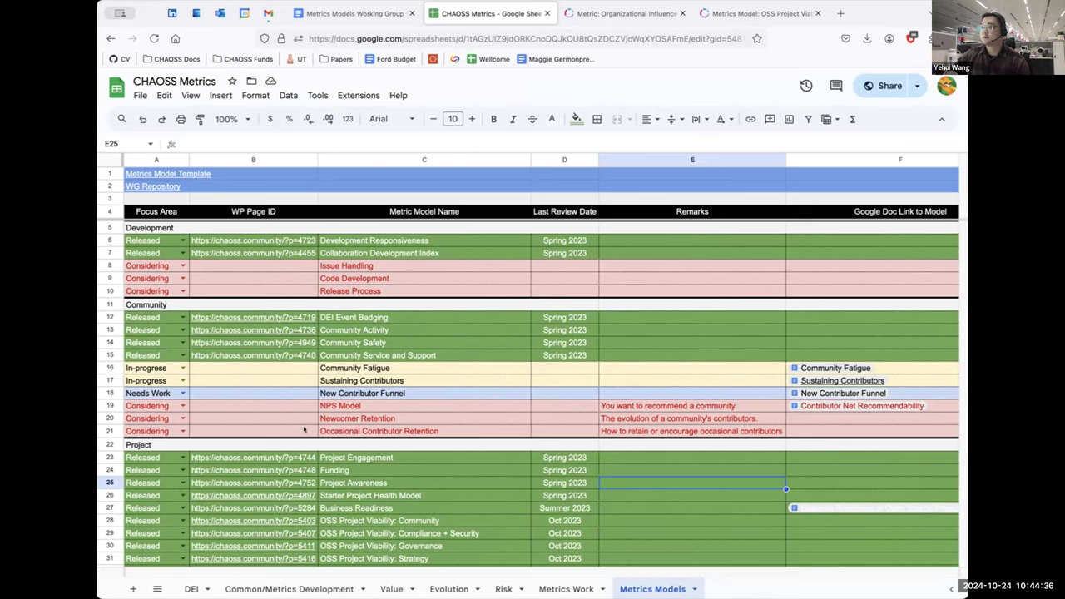
Step: Open the linked page for the Community Service and Support model and examine the metrics in the model
{"action": "mouse_move", "coordinate": [287, 356]}
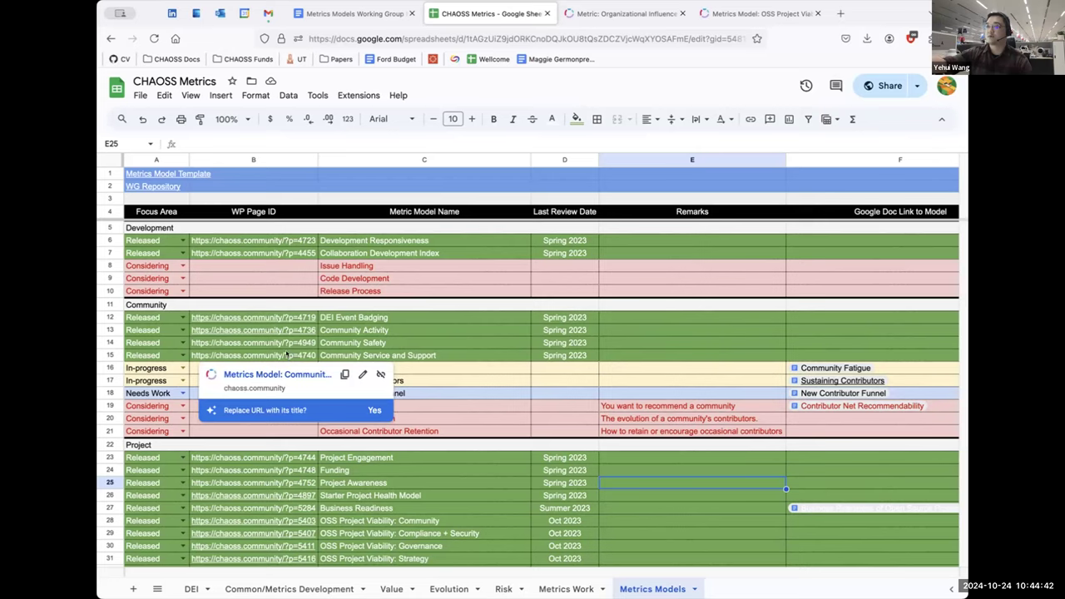
{"action": "left_click", "coordinate": [286, 354]}
{"action": "key", "text": "Up"}
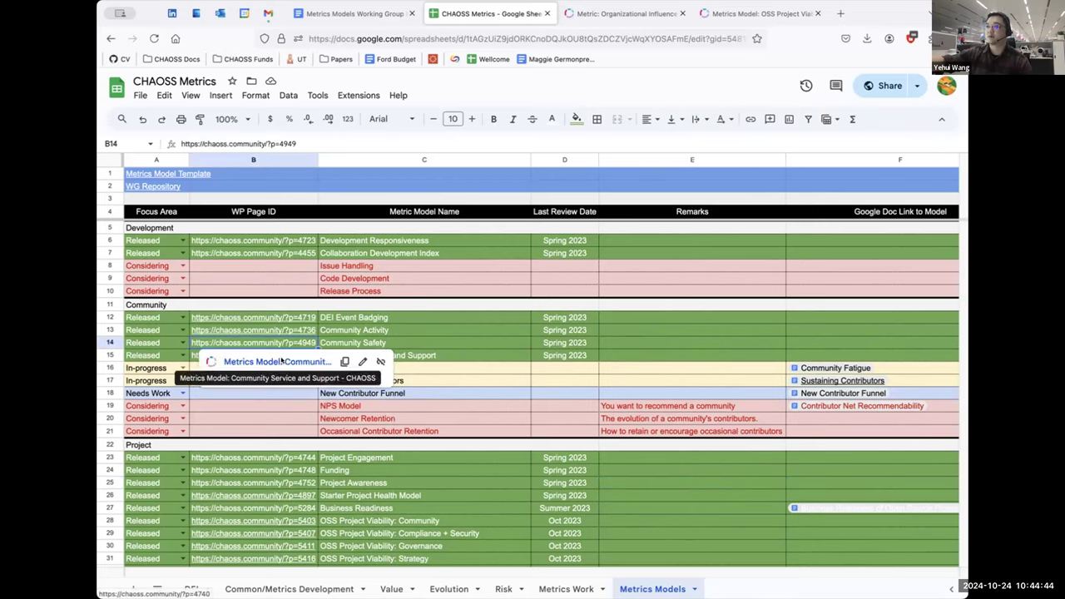
{"action": "left_click", "coordinate": [281, 361]}
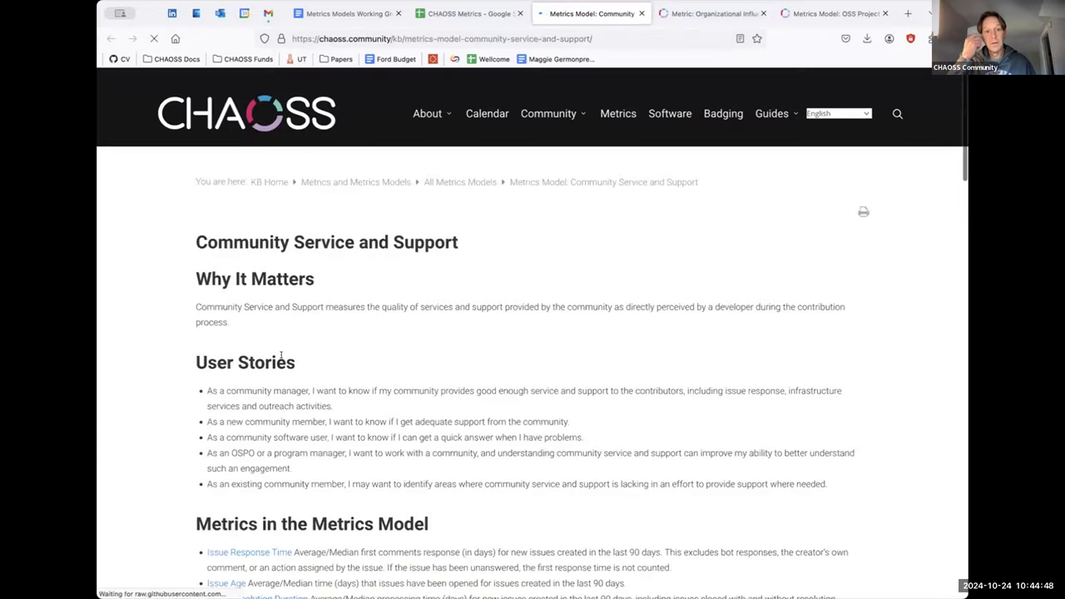
{"action": "scroll", "coordinate": [281, 356], "scroll_direction": "down", "scroll_amount": 3}
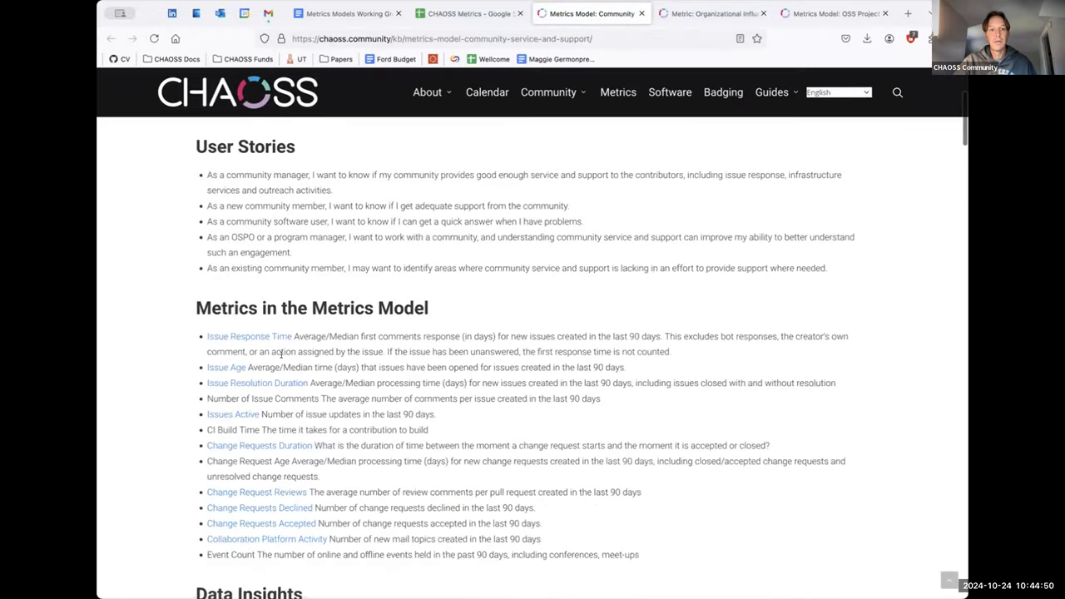
{"action": "scroll", "coordinate": [282, 356], "scroll_direction": "up", "scroll_amount": 3}
{"action": "scroll", "coordinate": [281, 355], "scroll_direction": "down", "scroll_amount": 5}
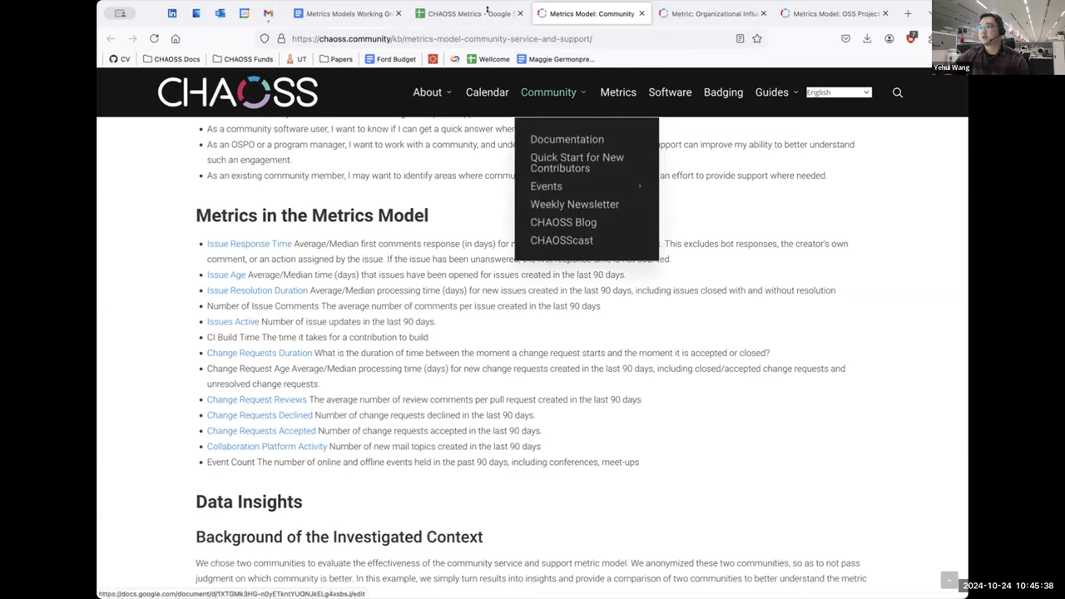
Step: Return to the Metrics Models sheet, open the linked page for the Funding model, examine its metrics, and close the page
{"action": "mouse_move", "coordinate": [473, 11]}
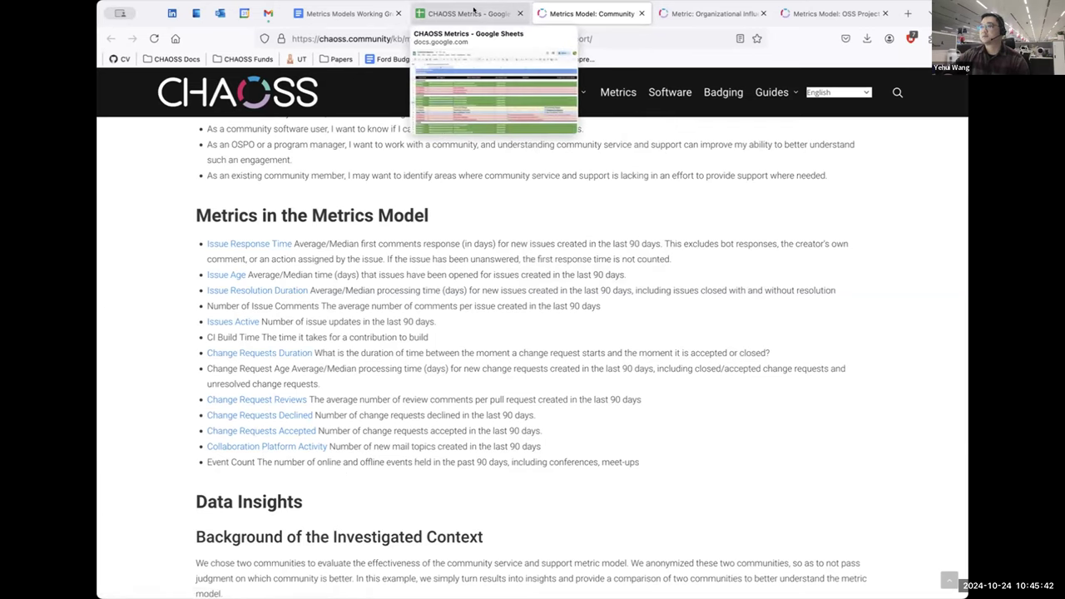
{"action": "left_click", "coordinate": [473, 12]}
{"action": "mouse_move", "coordinate": [299, 498]}
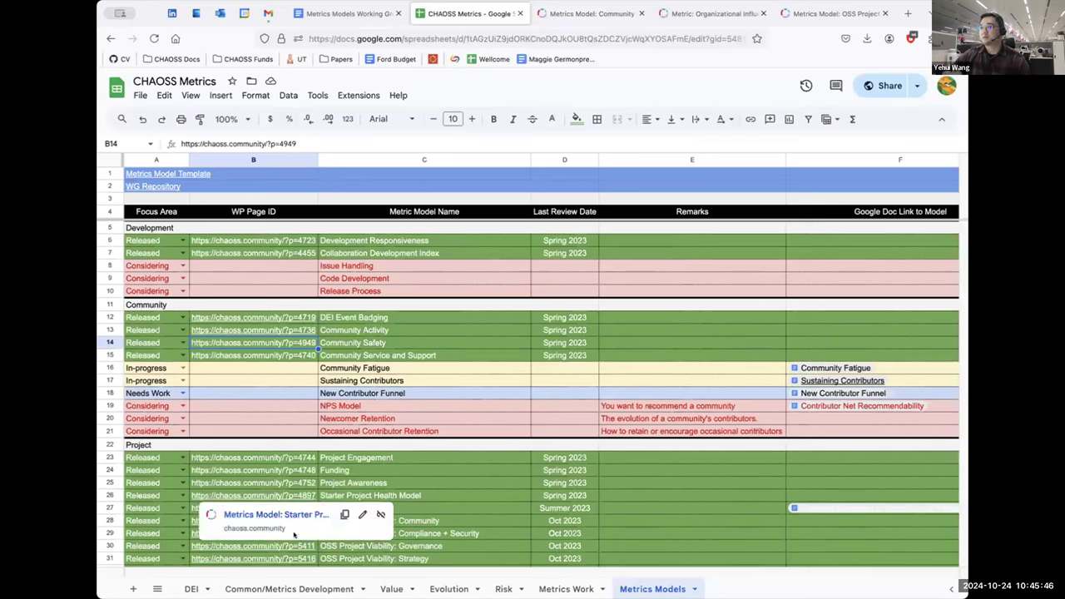
{"action": "left_click", "coordinate": [291, 471]}
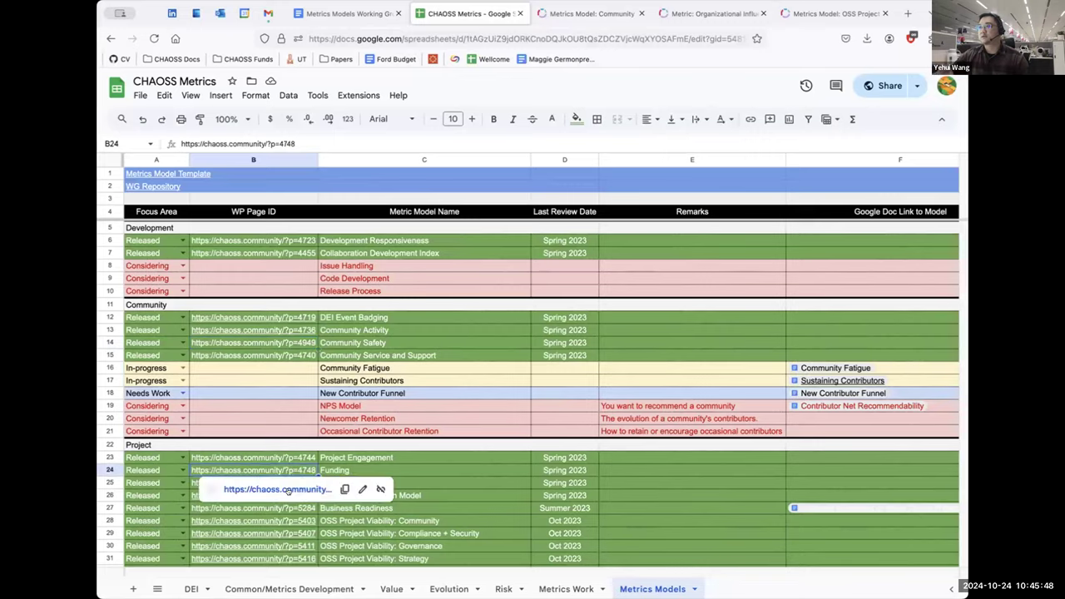
{"action": "left_click", "coordinate": [274, 504]}
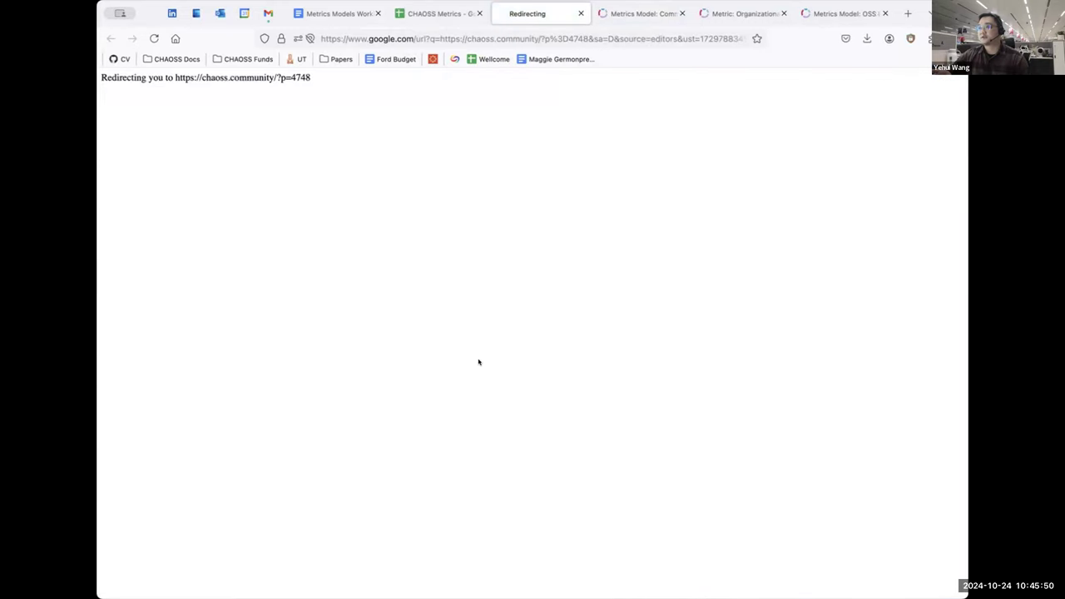
{"action": "scroll", "coordinate": [478, 361], "scroll_direction": "down", "scroll_amount": 3}
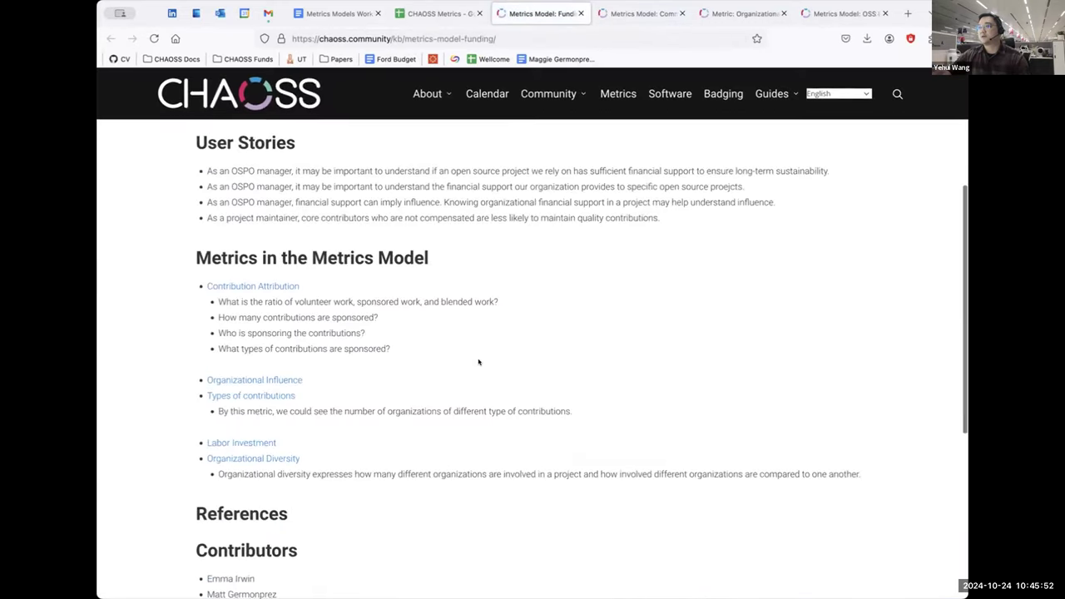
{"action": "left_click", "coordinate": [581, 13]}
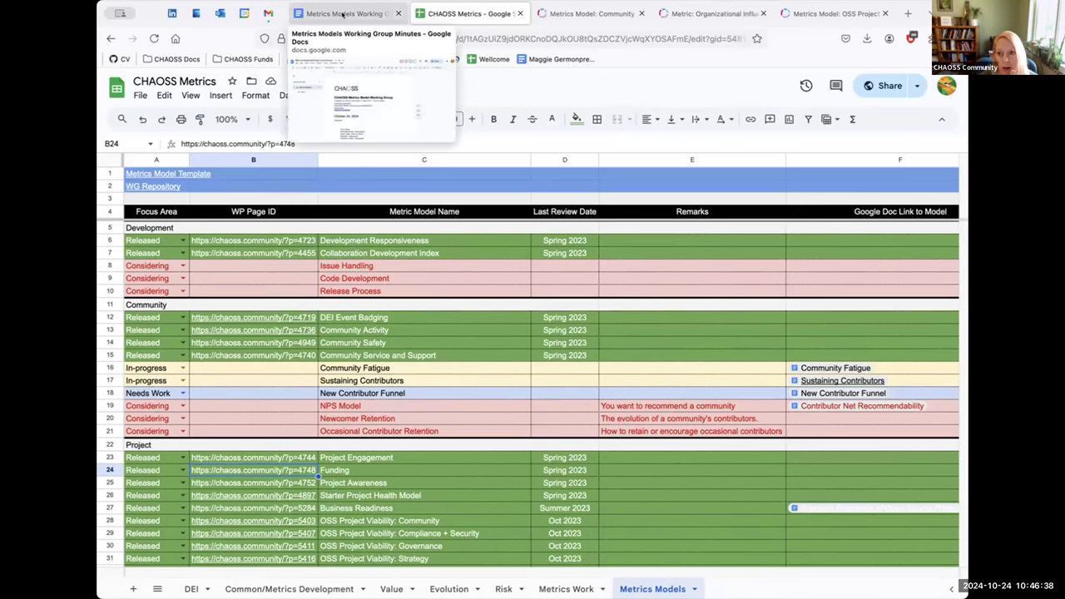
Step: Switch to the Metrics Models Working Group Minutes and read the October 24, 2024 agenda and reminders
{"action": "left_click", "coordinate": [343, 15]}
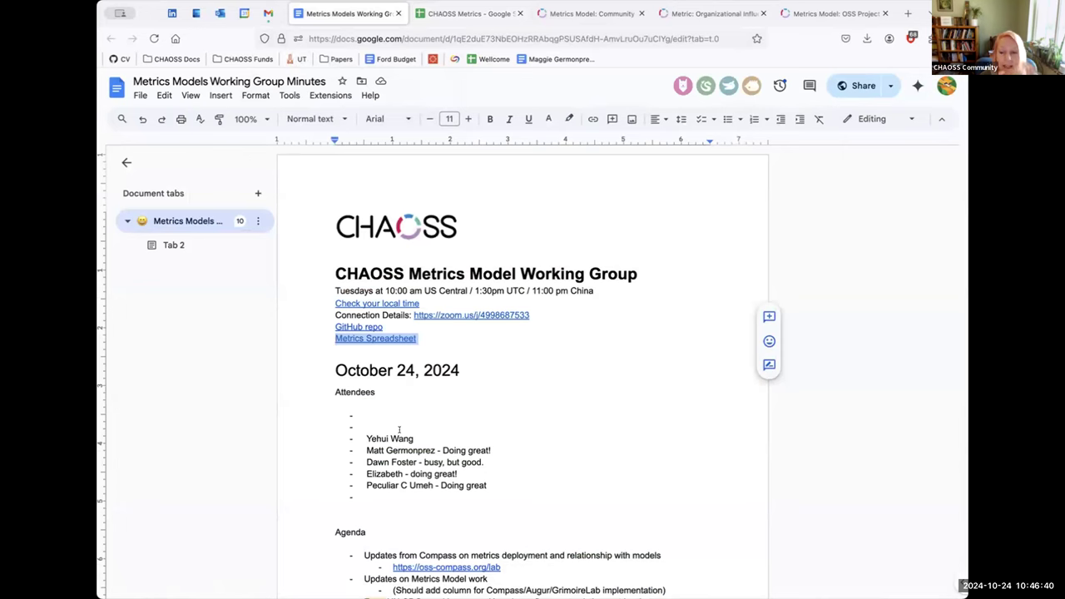
{"action": "scroll", "coordinate": [400, 430], "scroll_direction": "down", "scroll_amount": 5}
{"action": "scroll", "coordinate": [400, 430], "scroll_direction": "down", "scroll_amount": 6}
{"action": "scroll", "coordinate": [399, 430], "scroll_direction": "up", "scroll_amount": 8}
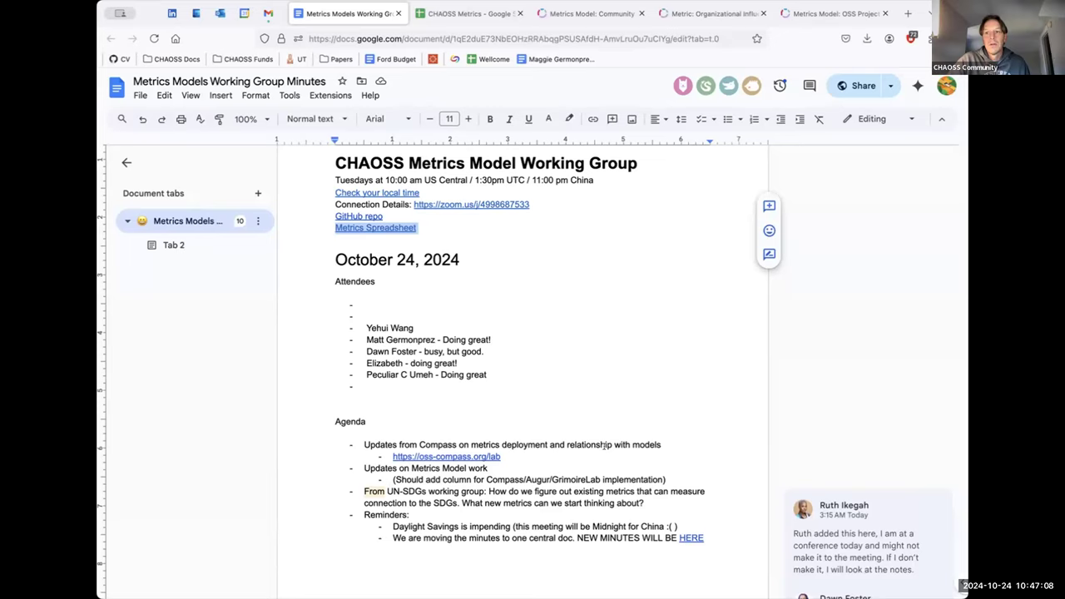
Step: Open the CHAOSS website's calendar and view the October 2024 meeting schedule
{"action": "left_click", "coordinate": [822, 14]}
{"action": "left_click", "coordinate": [487, 92]}
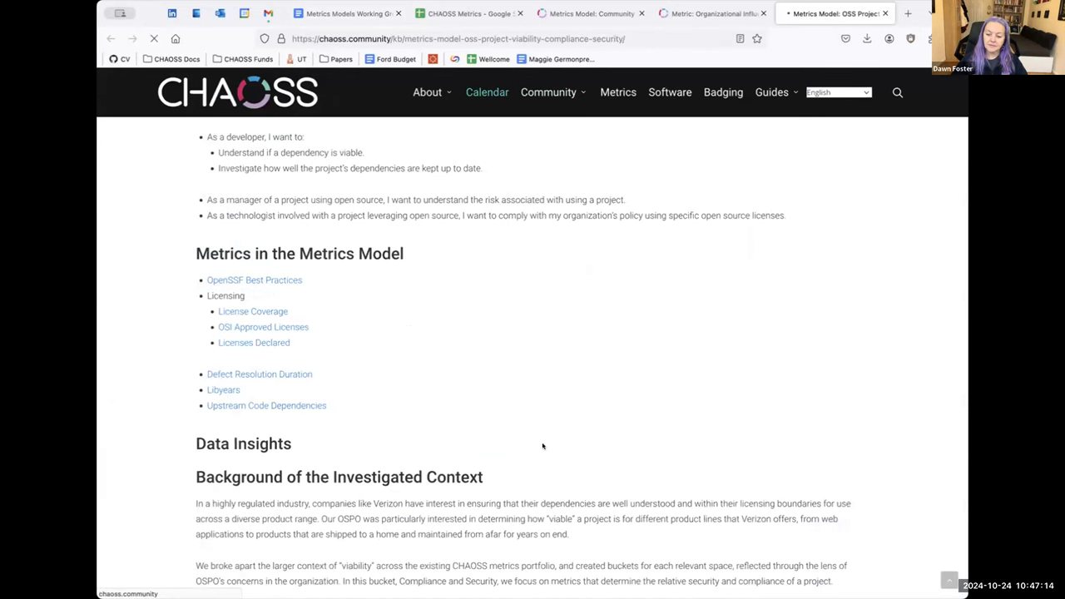
{"action": "scroll", "coordinate": [543, 446], "scroll_direction": "down", "scroll_amount": 5}
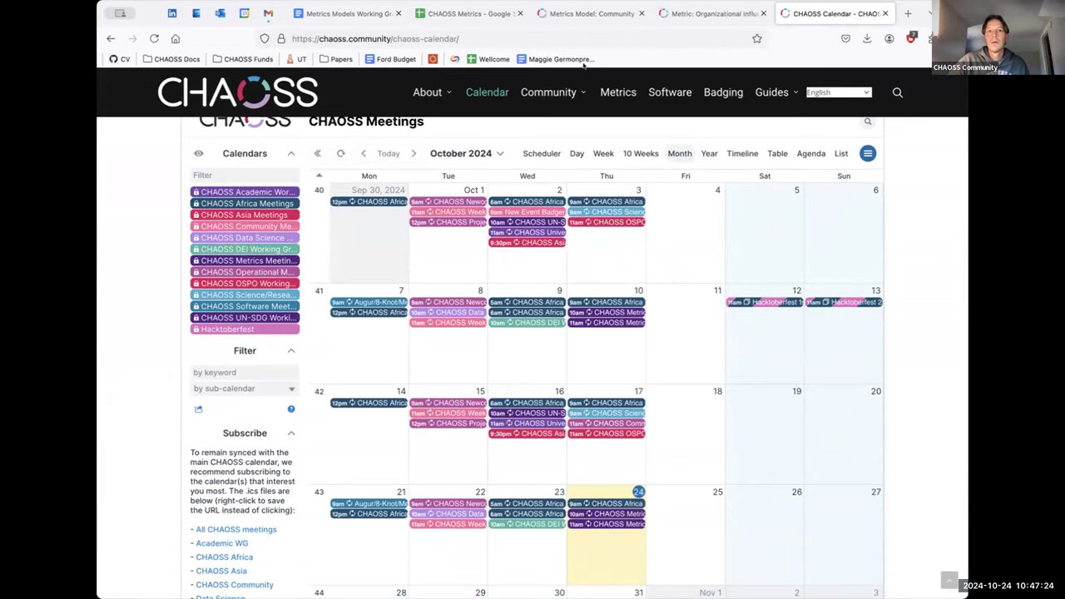
Step: Check the Metrics Models sheet, return to the CHAOSS website, and open the All Metrics Models topic from its metrics page
{"action": "left_click", "coordinate": [466, 13]}
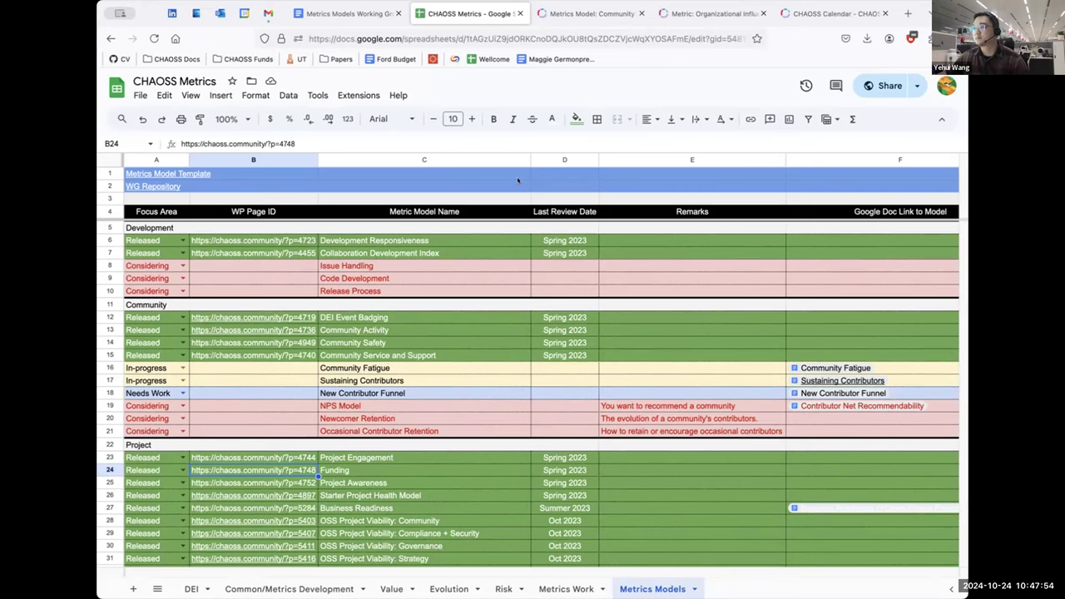
{"action": "left_click", "coordinate": [832, 14]}
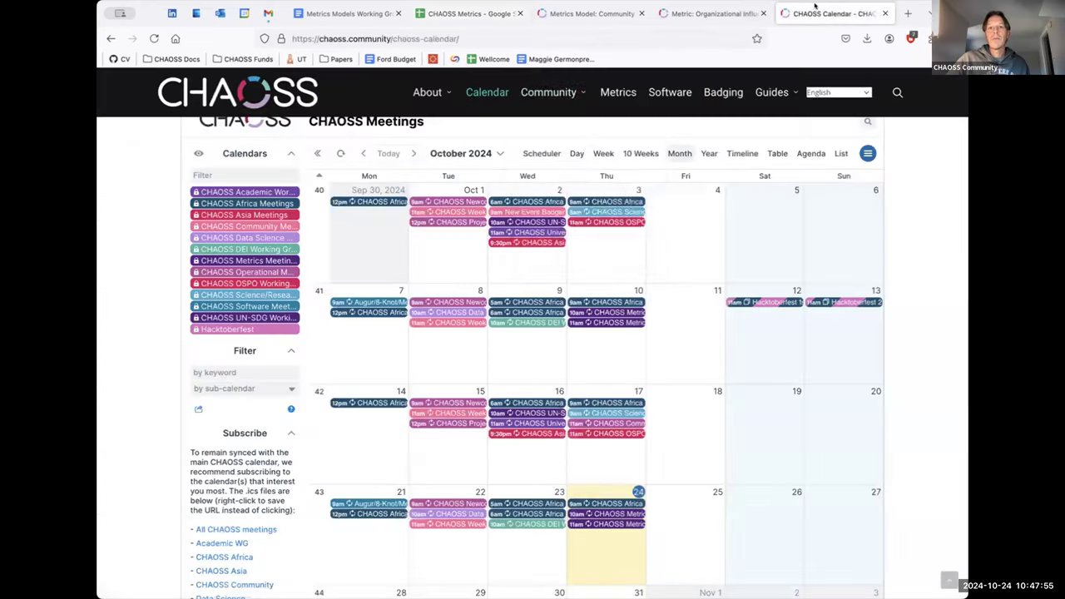
{"action": "left_click", "coordinate": [620, 93]}
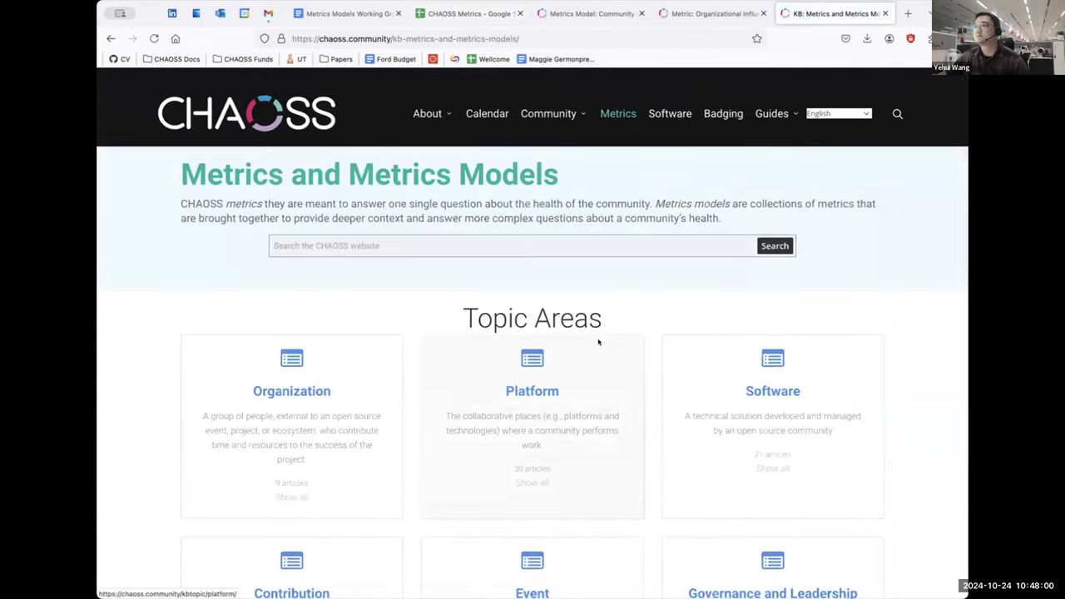
{"action": "scroll", "coordinate": [598, 341], "scroll_direction": "down", "scroll_amount": 10}
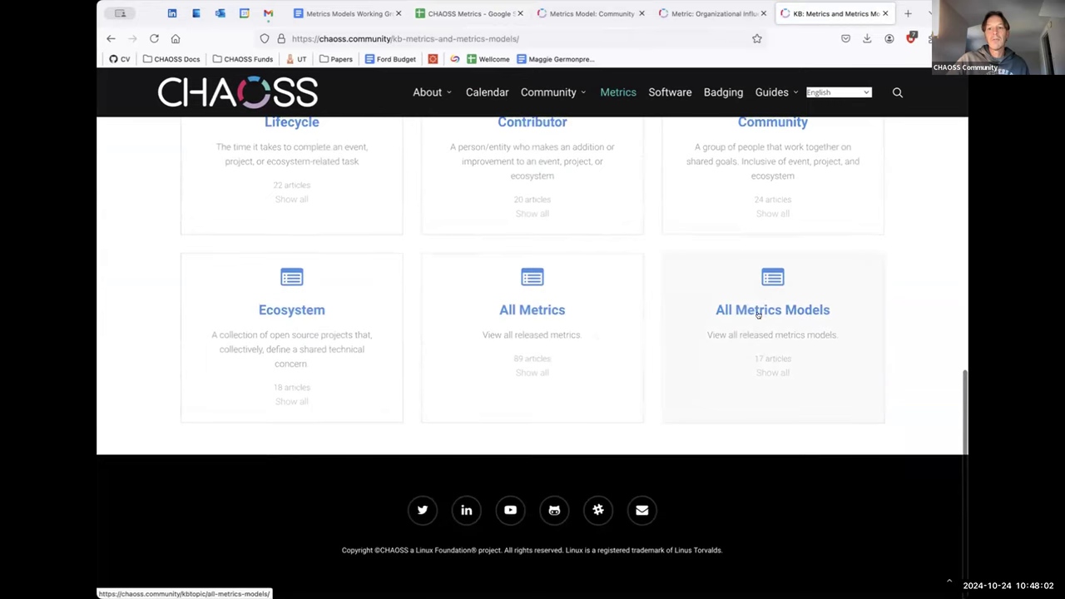
{"action": "left_click", "coordinate": [759, 310]}
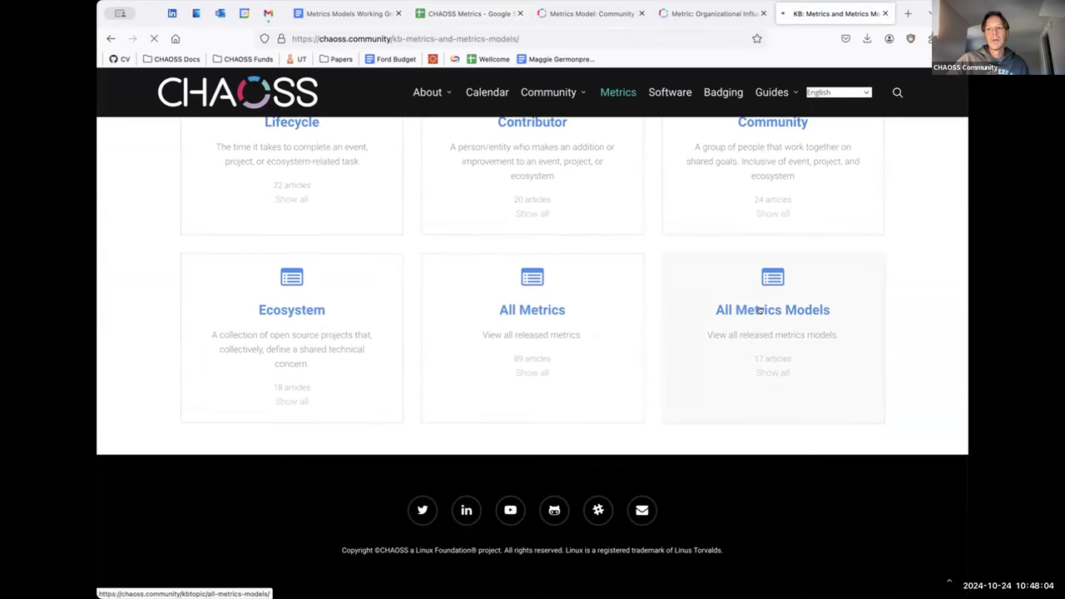
Step: Examine the All Metrics Models list, check the Metrics Work sheet in the CHAOSS Metrics spreadsheet, and return to the list
{"action": "scroll", "coordinate": [761, 311], "scroll_direction": "down", "scroll_amount": 5}
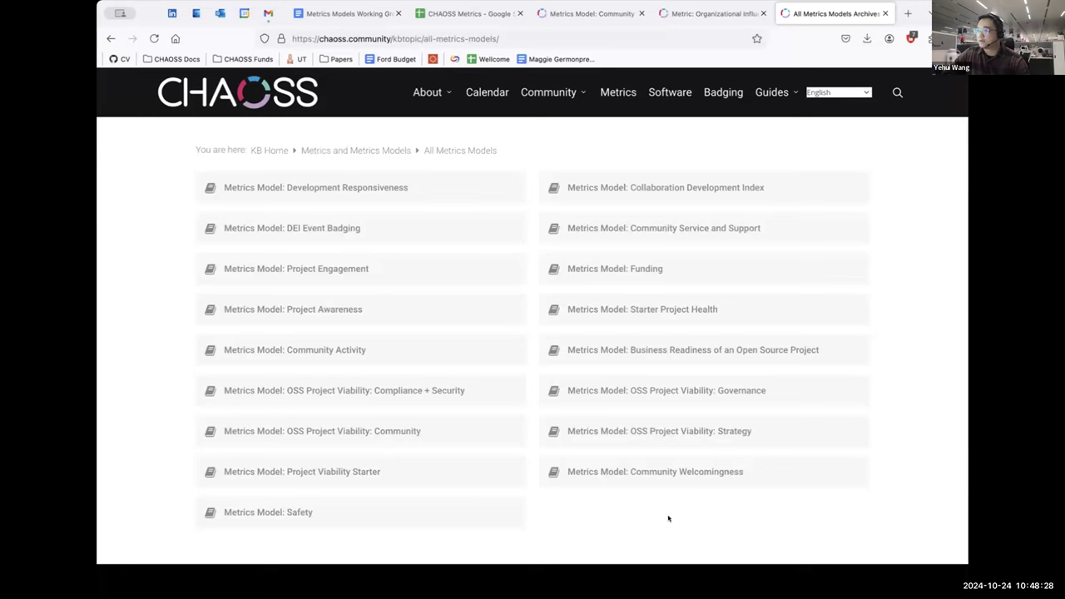
{"action": "left_click", "coordinate": [465, 14]}
{"action": "left_click", "coordinate": [566, 588]}
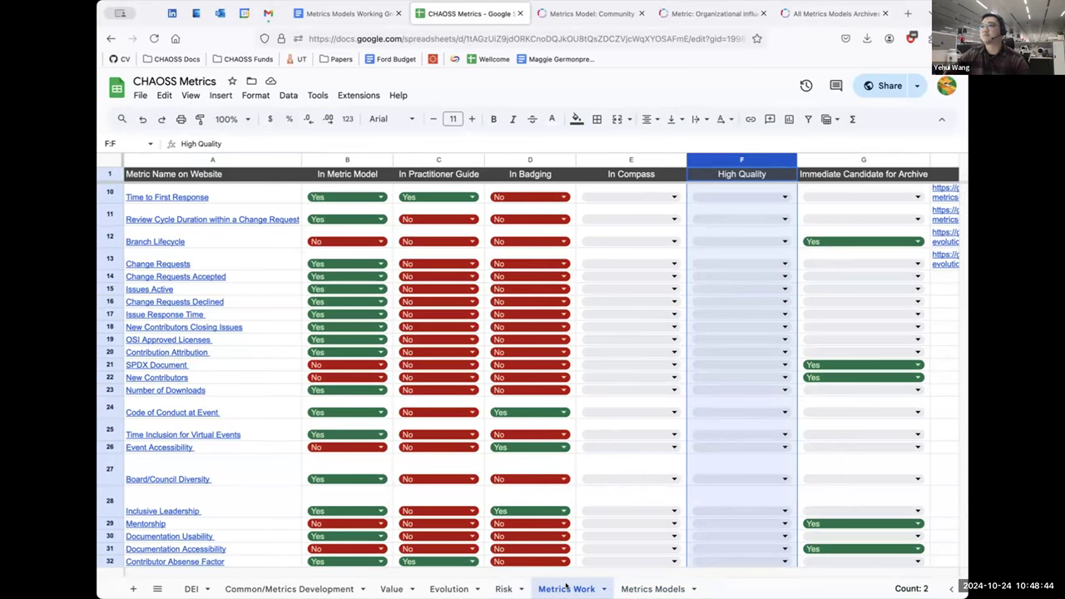
{"action": "left_click", "coordinate": [828, 13]}
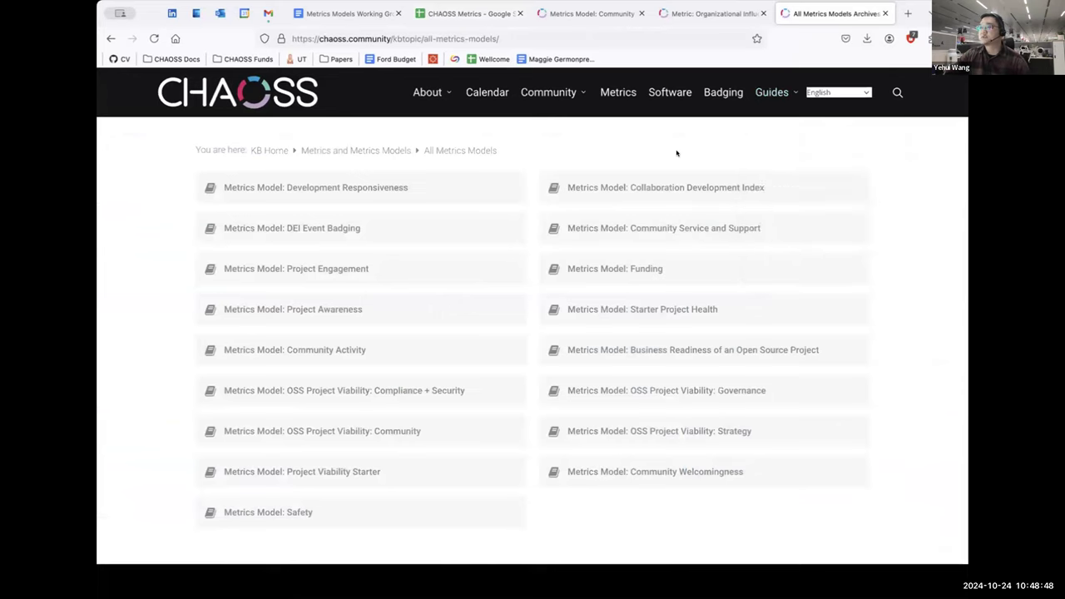
Step: Open the Community Service and Support metrics model and examine its user stories and the metrics it contains
{"action": "mouse_move", "coordinate": [768, 92]}
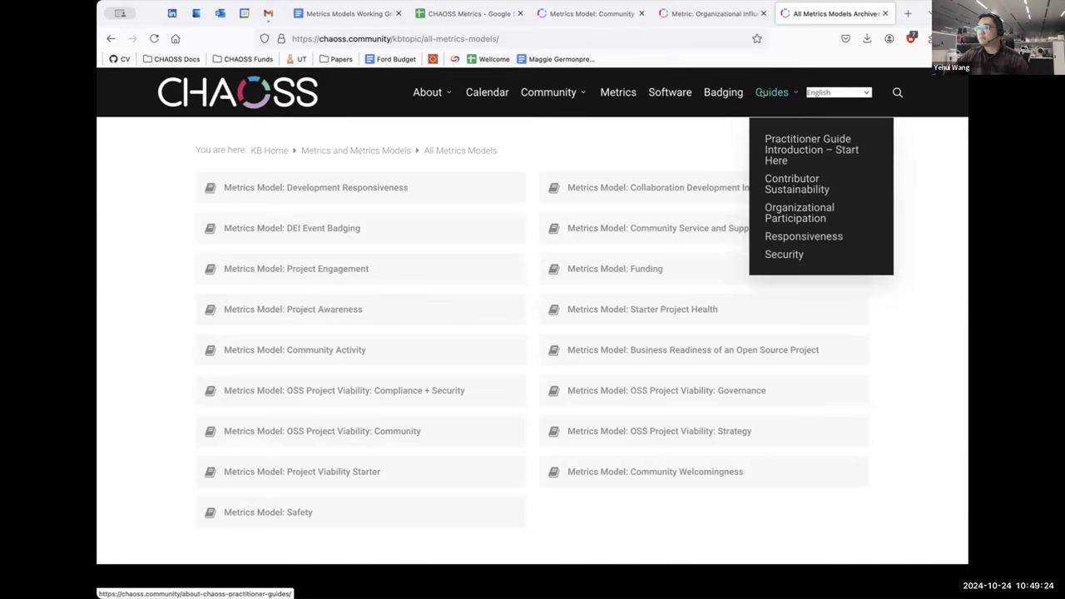
{"action": "left_click", "coordinate": [680, 229]}
{"action": "scroll", "coordinate": [680, 226], "scroll_direction": "down", "scroll_amount": 3}
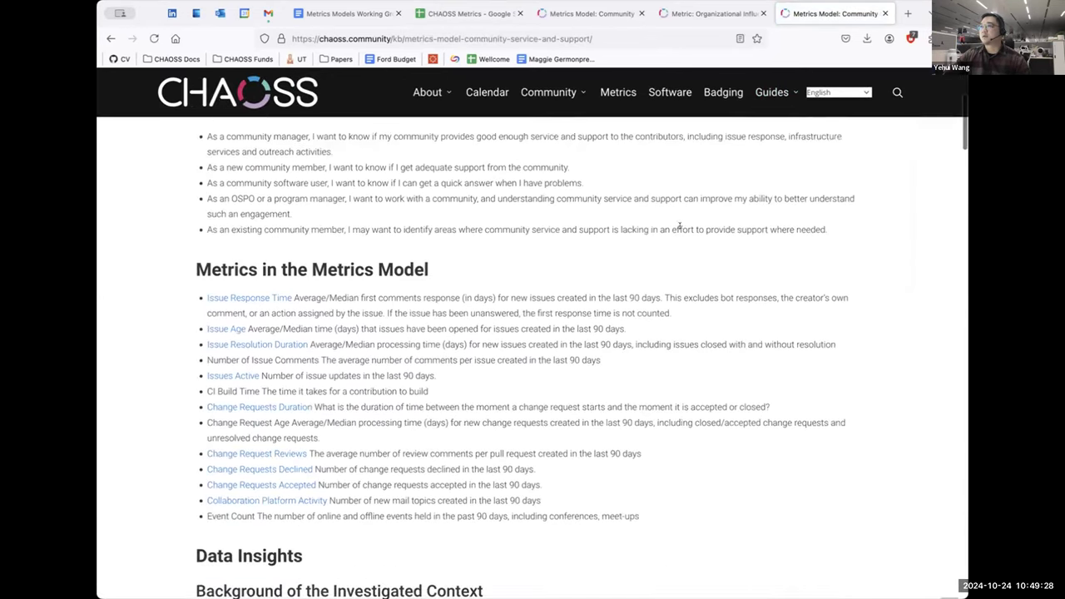
{"action": "scroll", "coordinate": [680, 226], "scroll_direction": "down", "scroll_amount": 1}
{"action": "scroll", "coordinate": [680, 225], "scroll_direction": "up", "scroll_amount": 5}
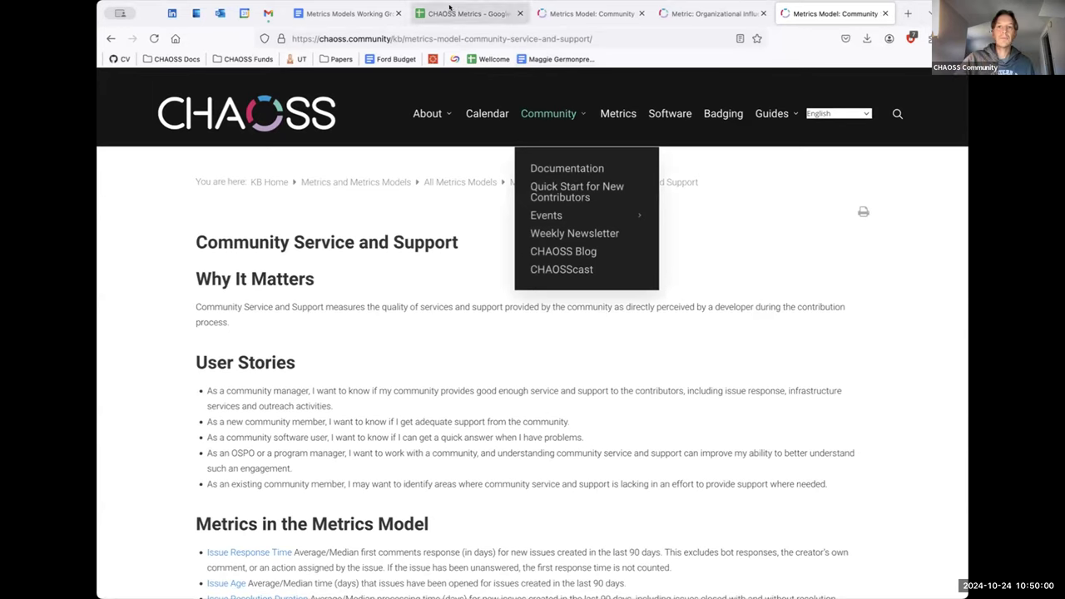
{"action": "mouse_move", "coordinate": [450, 7]}
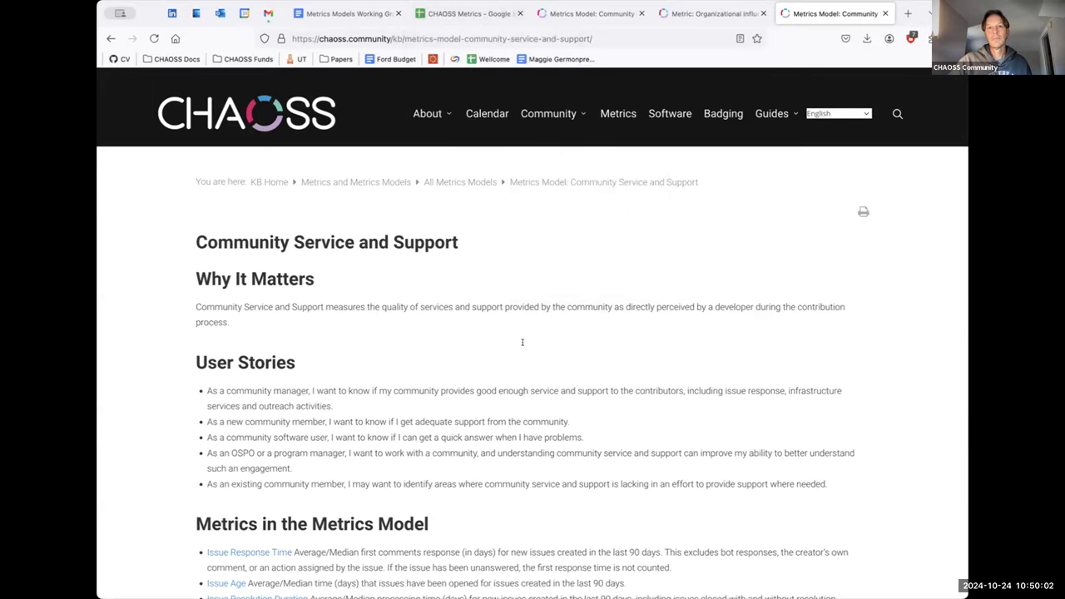
Step: Return to the Metrics Work sheet of the CHAOSS Metrics spreadsheet and open the High Quality column header for editing
{"action": "left_click", "coordinate": [478, 14]}
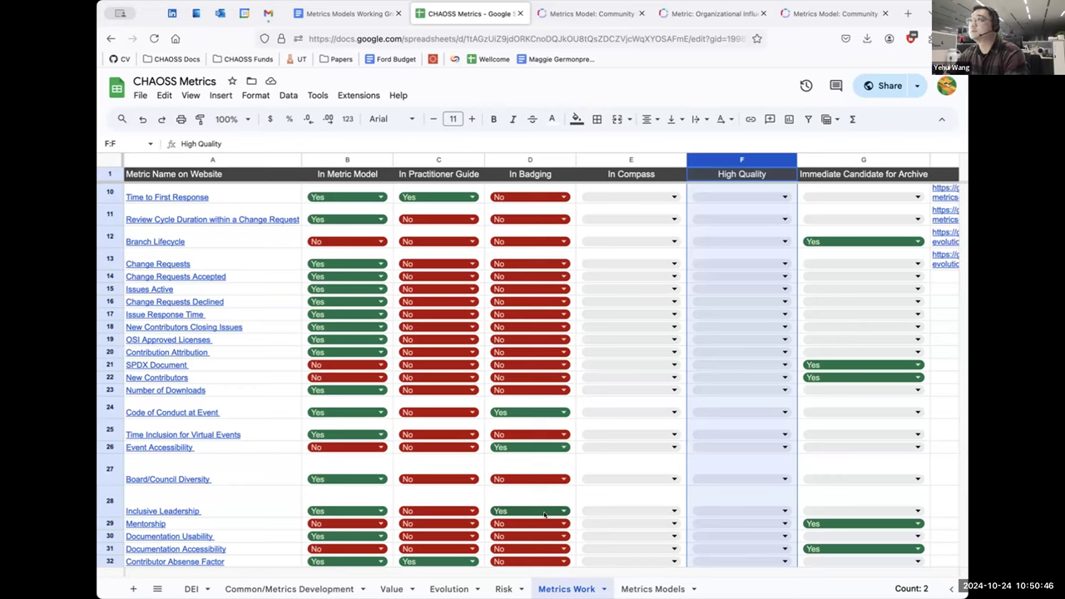
{"action": "left_click", "coordinate": [708, 144]}
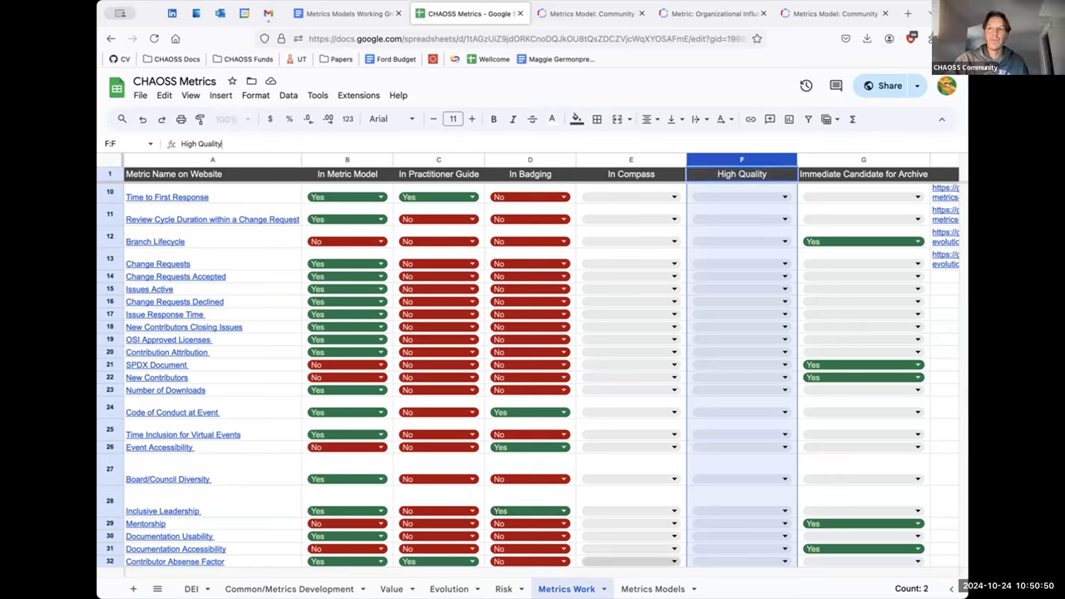